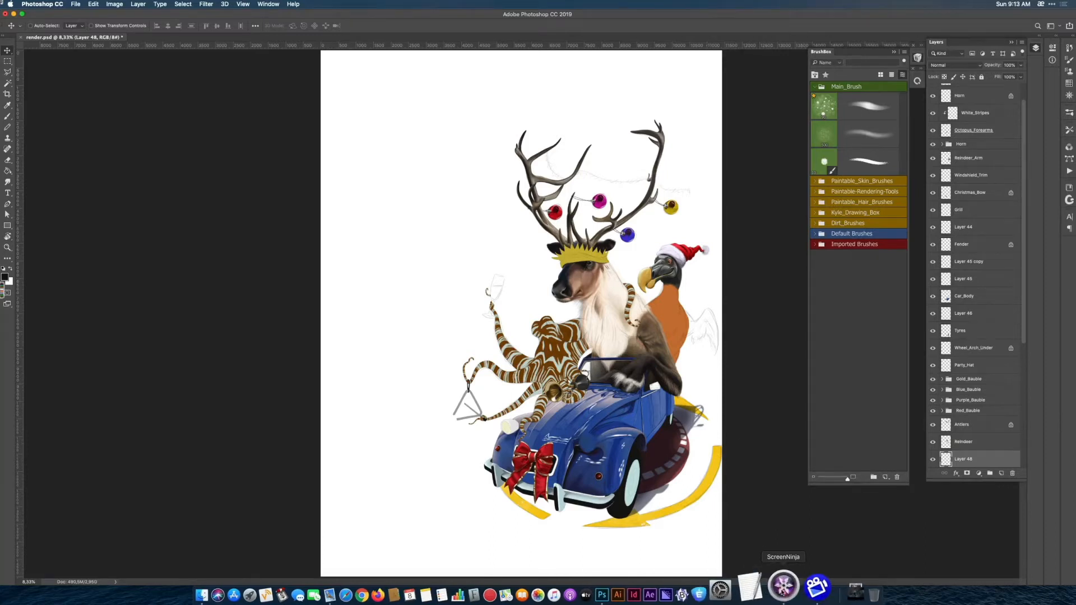
Switch to ScreenNinja and position its window over the Photoshop artwork.
click(783, 585)
drag(236, 324, 603, 182)
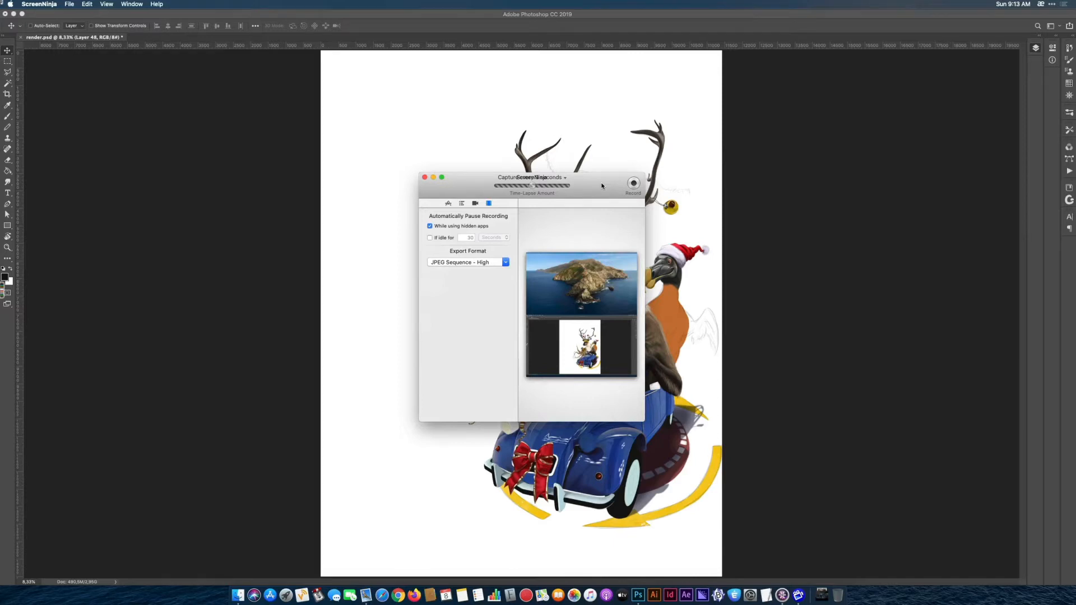
drag(601, 186, 602, 177)
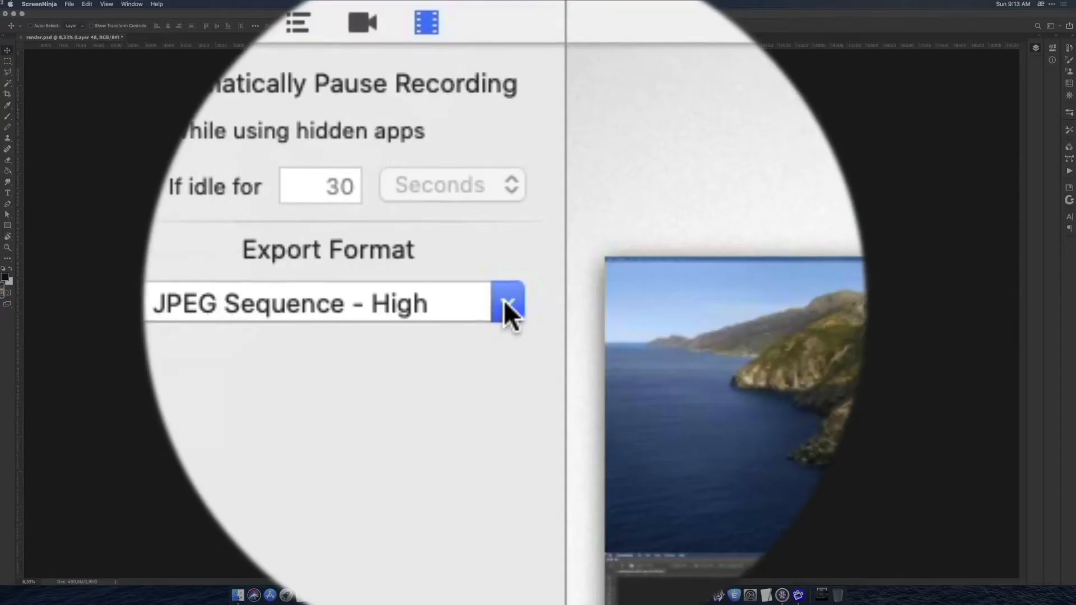
Review the available export formats and choose JPEG Sequence at High quality.
click(505, 253)
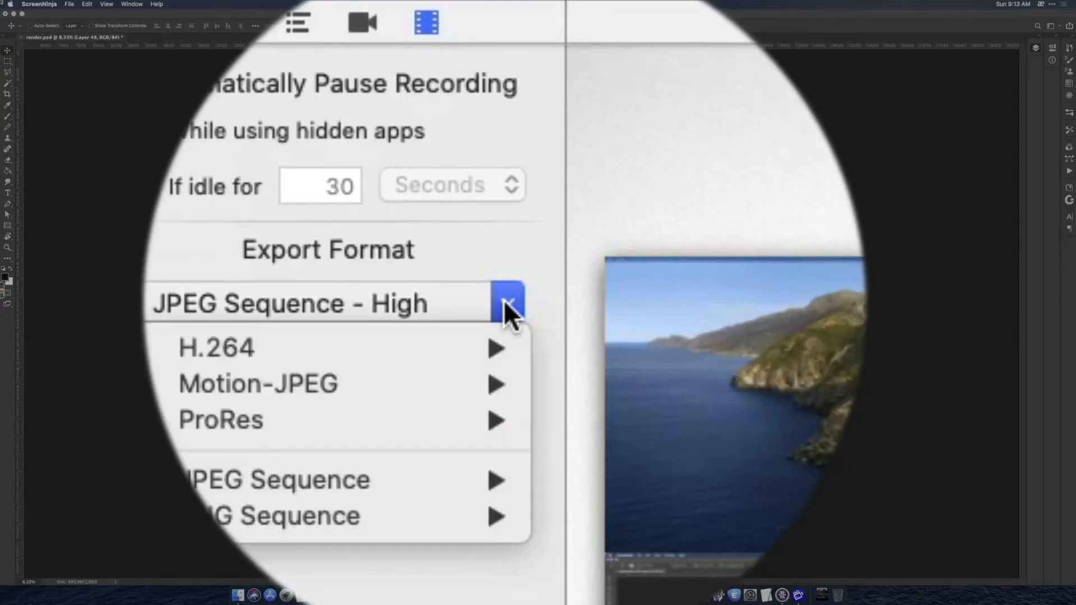
mouse_move(492, 263)
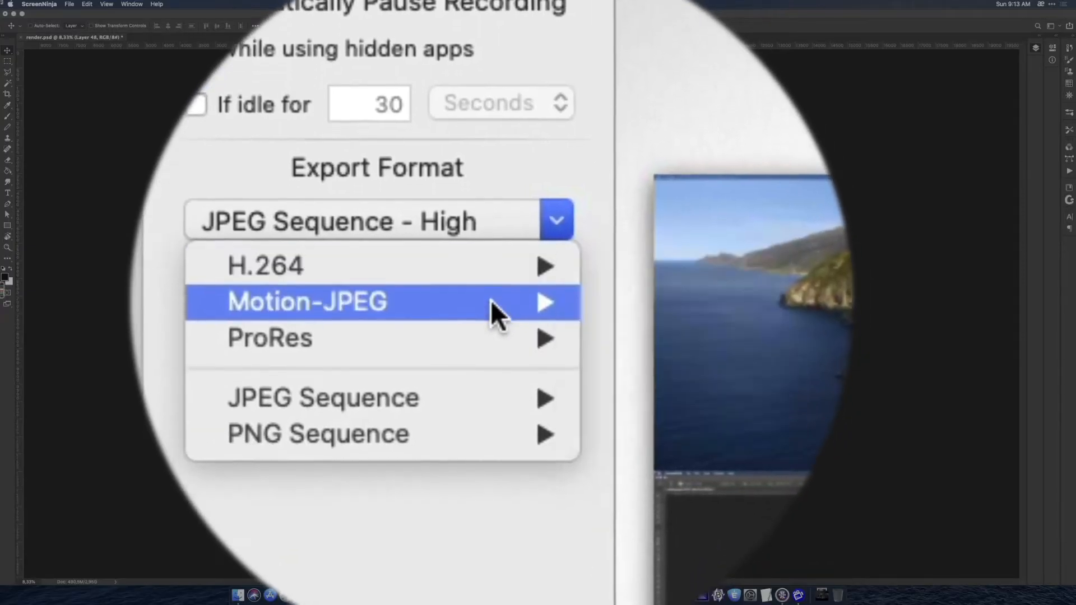
mouse_move(491, 374)
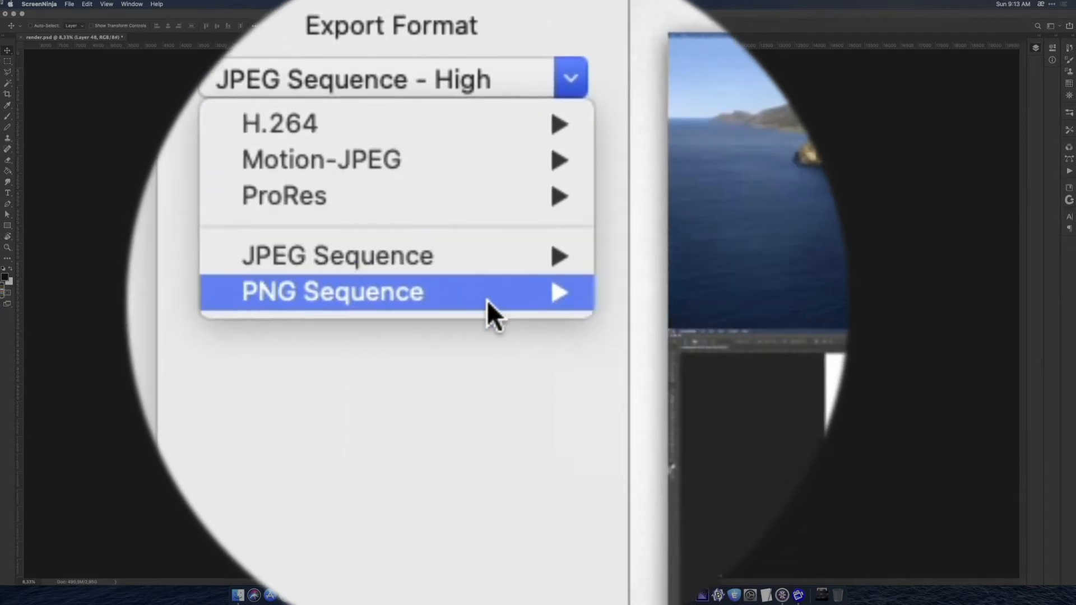
mouse_move(486, 300)
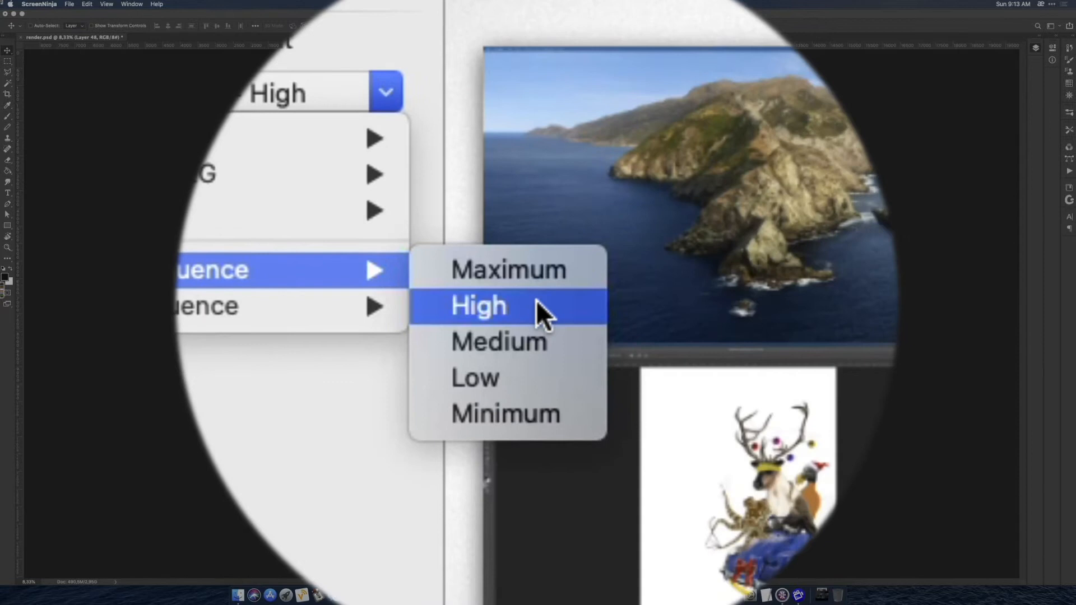
click(536, 300)
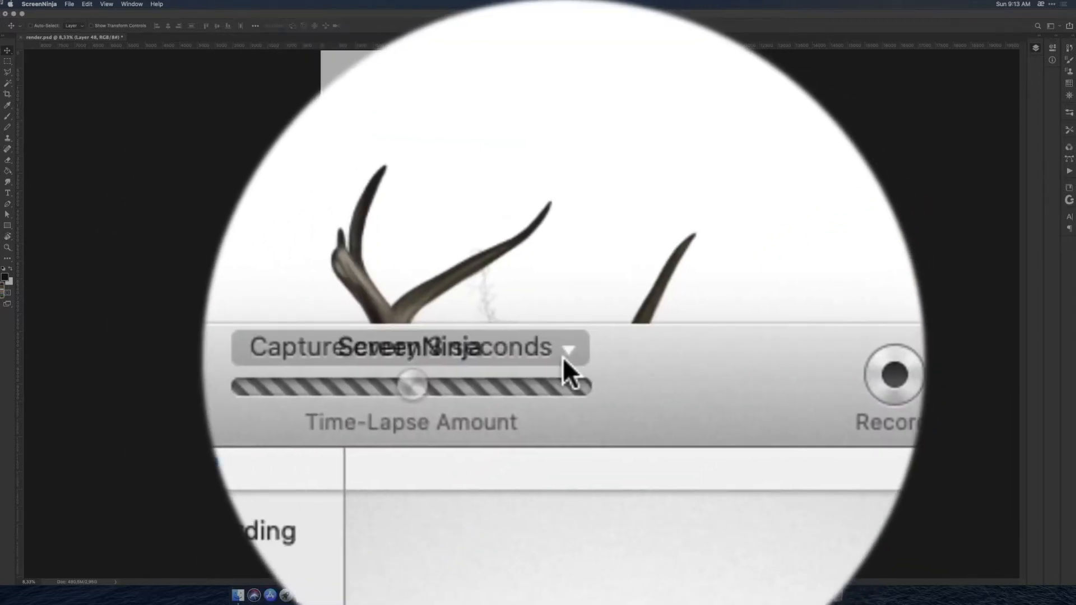
Check the time-lapse capture interval and the time units it offers.
click(562, 354)
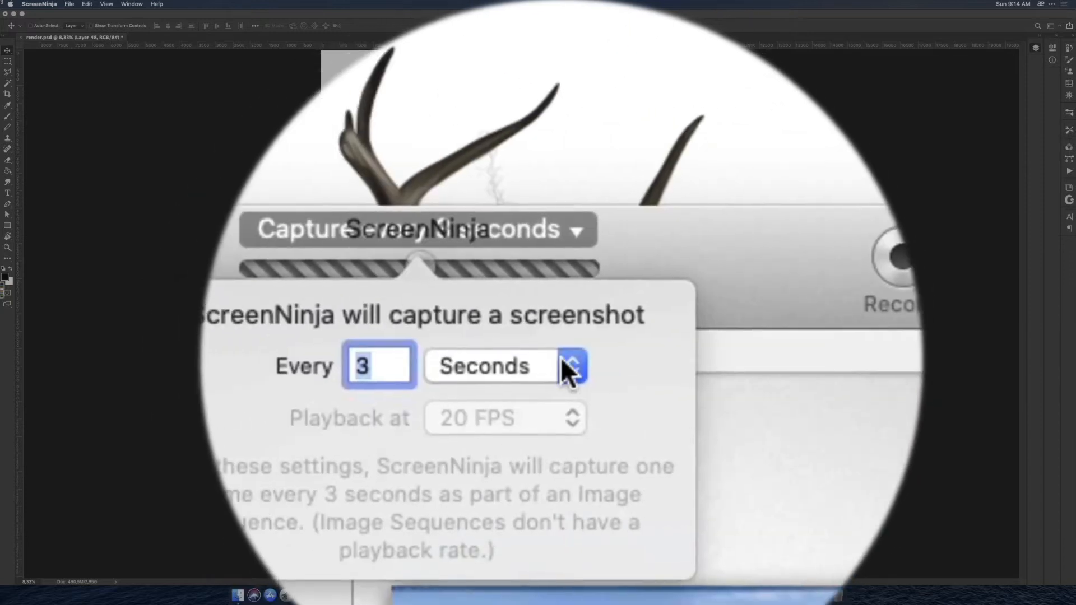
click(560, 358)
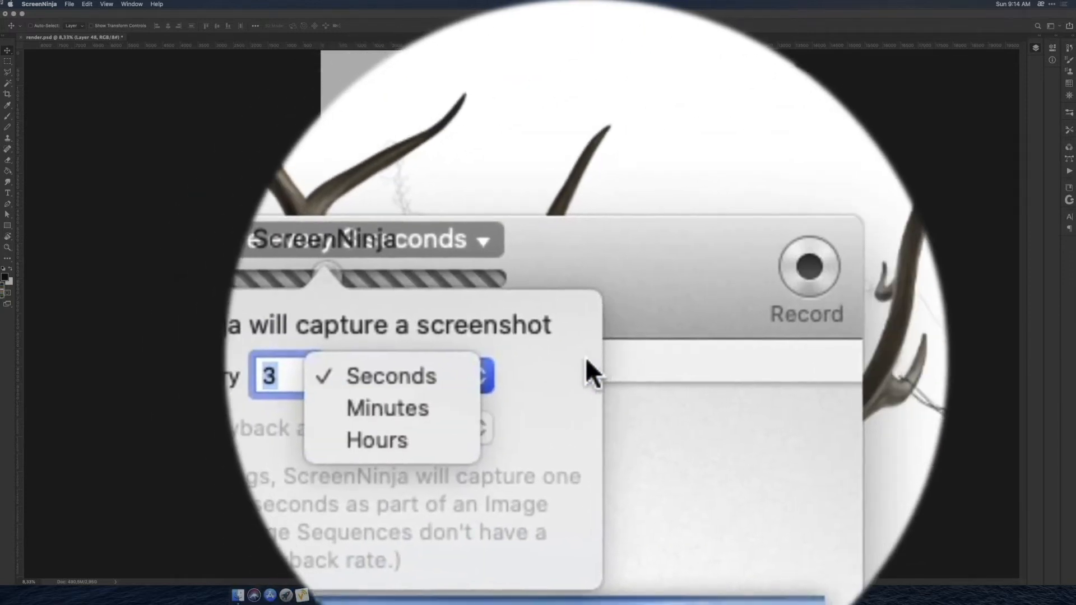
click(584, 361)
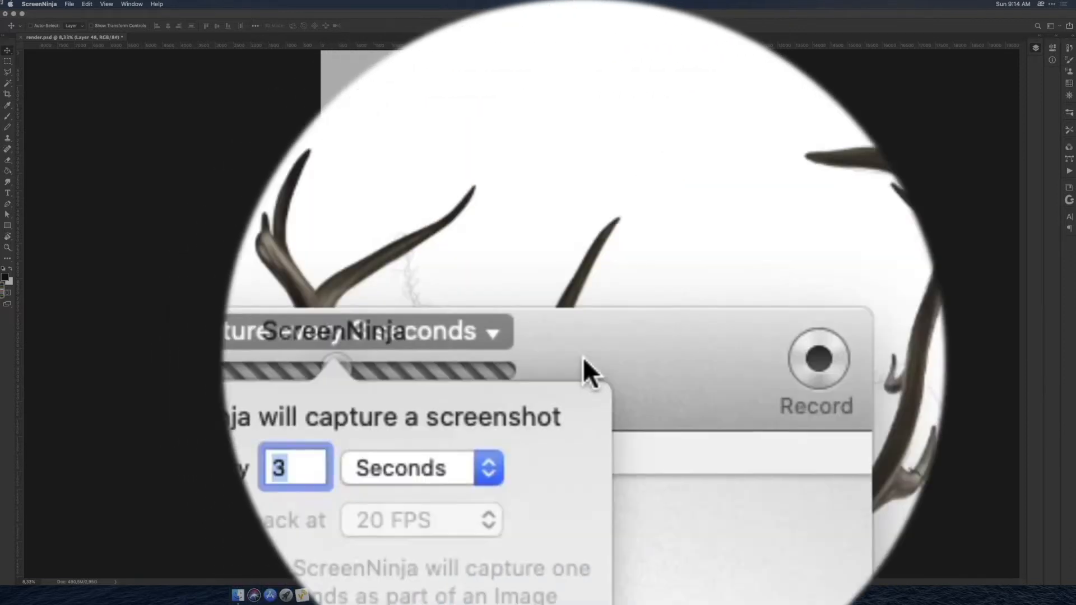
click(583, 358)
Change the export format to H.264 and set the time-lapse playback rate to 25 FPS.
click(495, 299)
mouse_move(492, 301)
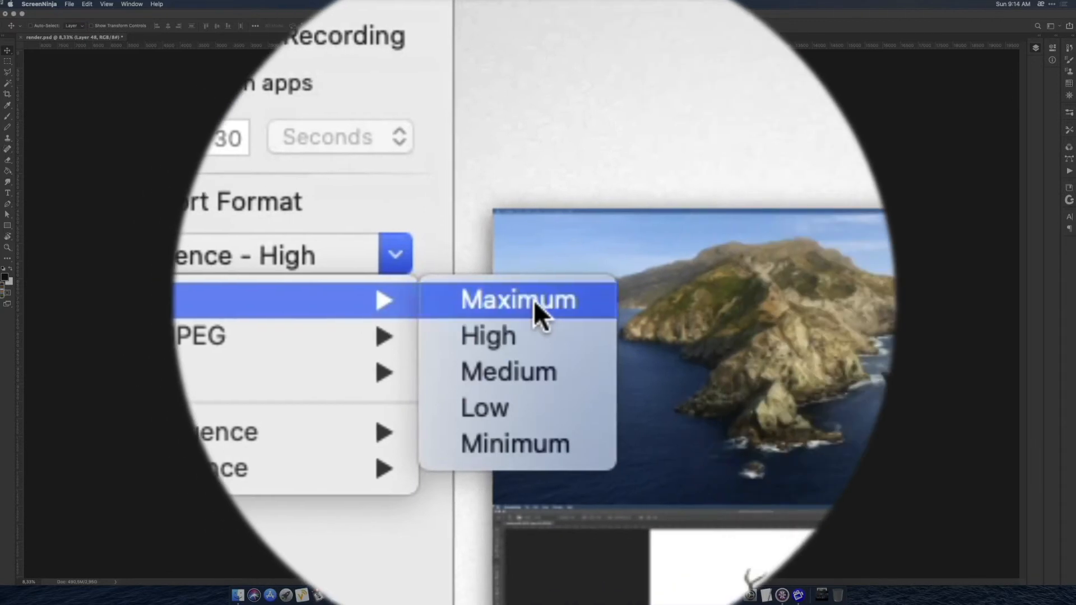
click(533, 300)
click(561, 359)
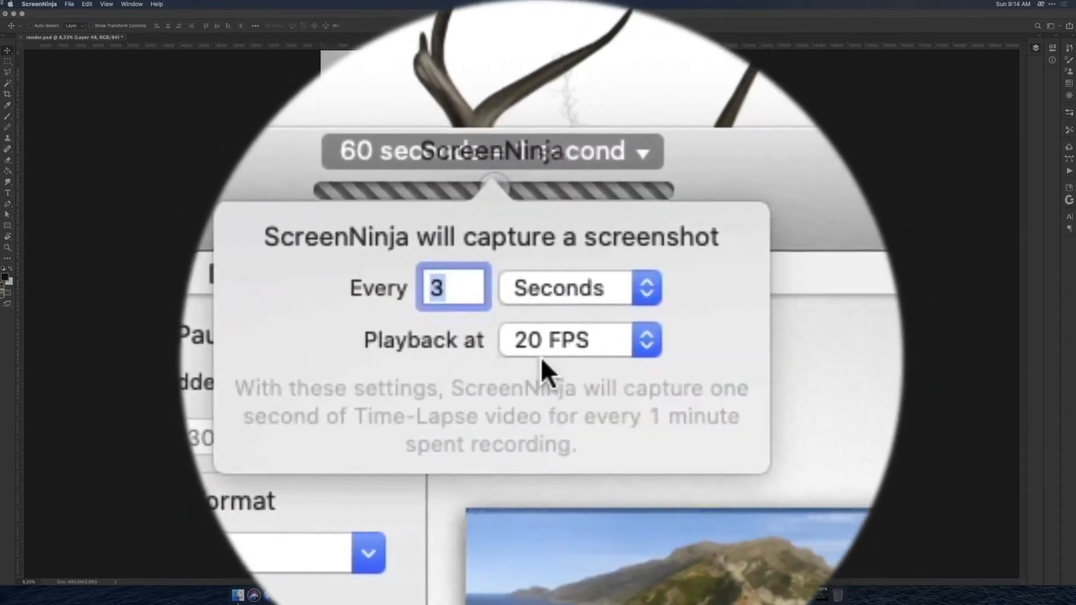
click(577, 353)
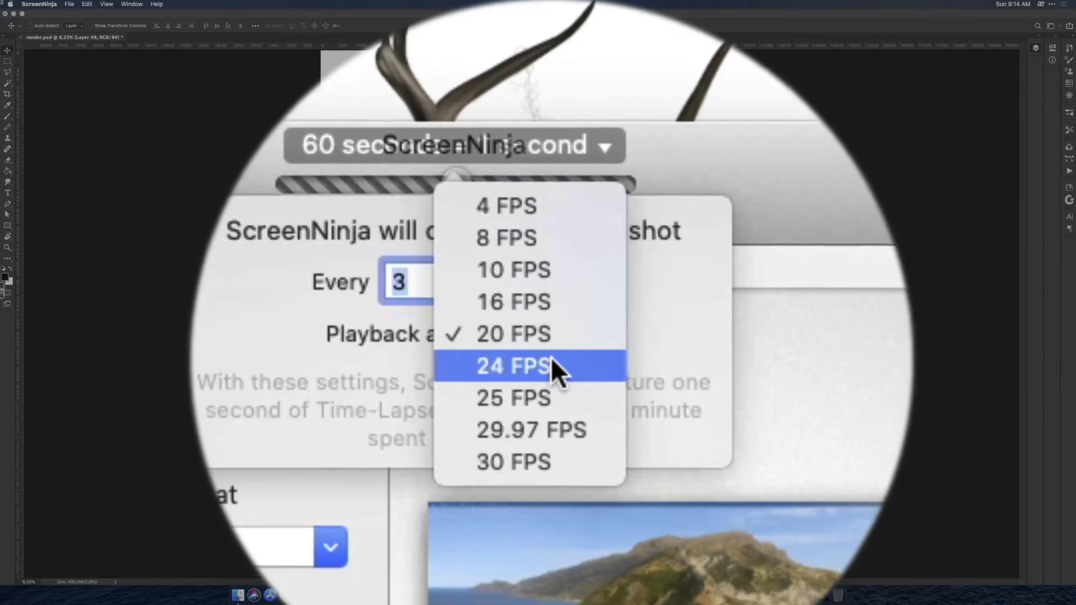
click(552, 360)
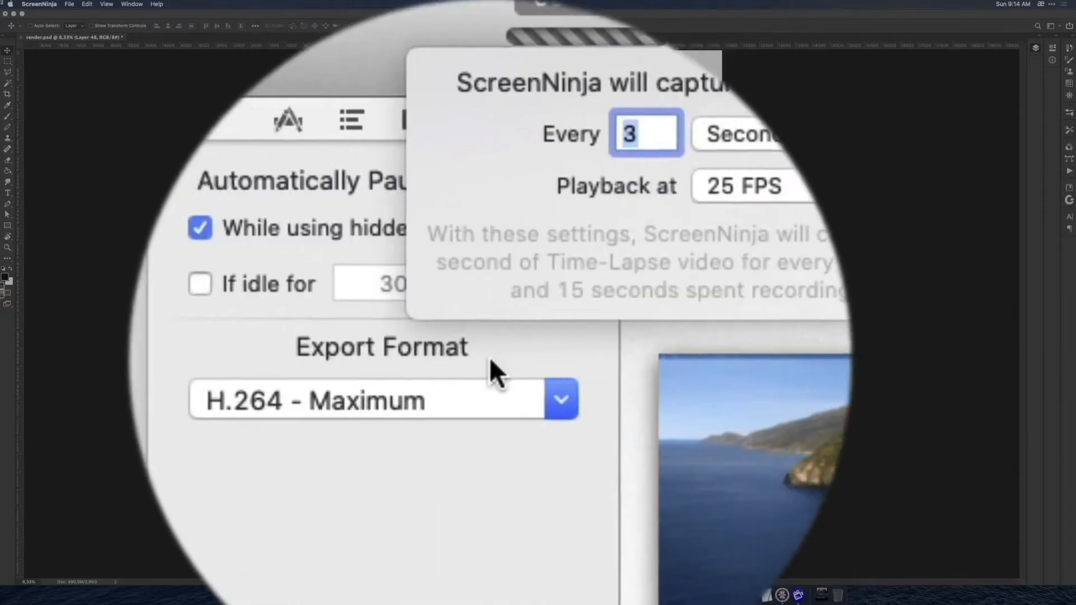
Set the export format back to JPEG Sequence at High quality and check the capture interval settings.
click(480, 307)
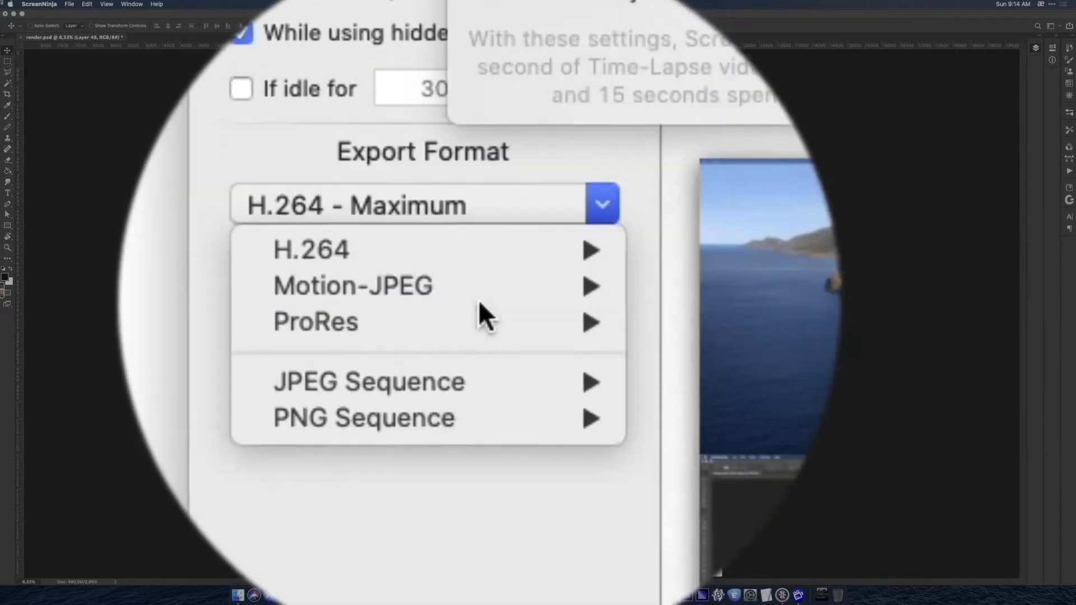
mouse_move(478, 303)
click(526, 302)
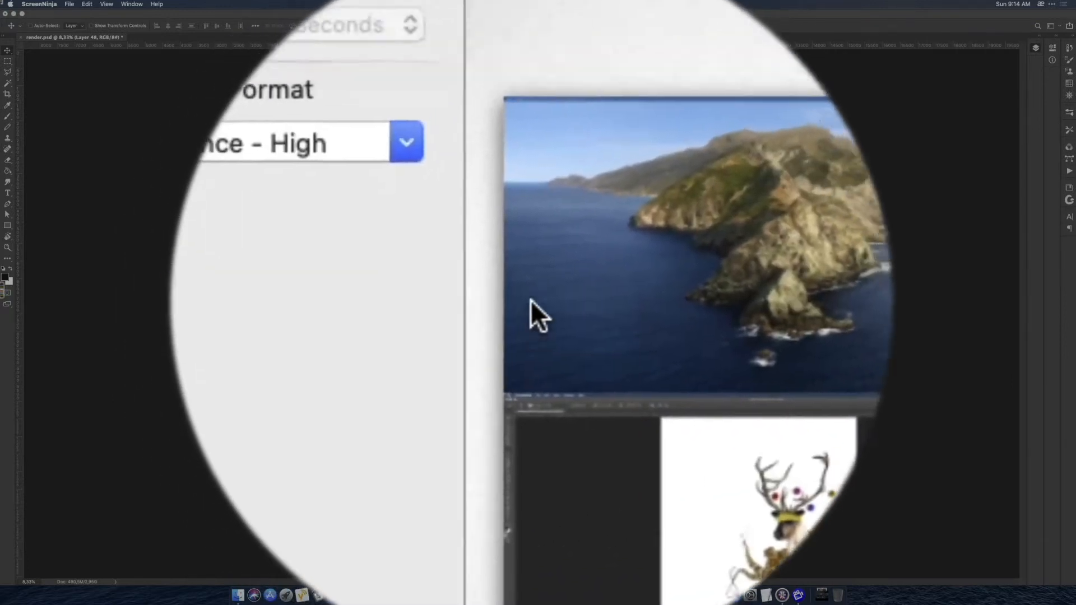
click(564, 362)
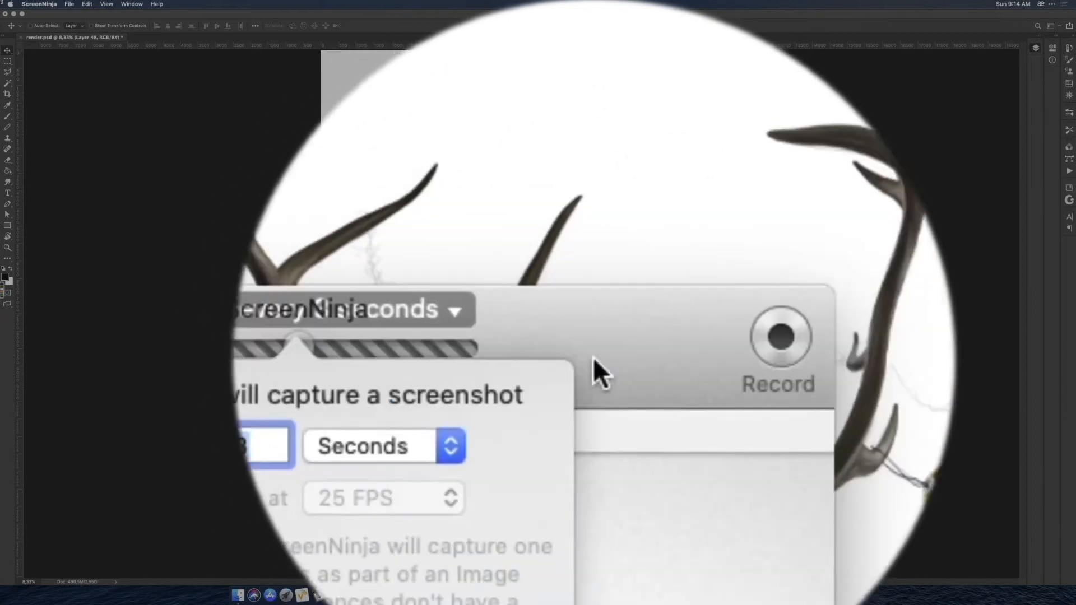
click(599, 359)
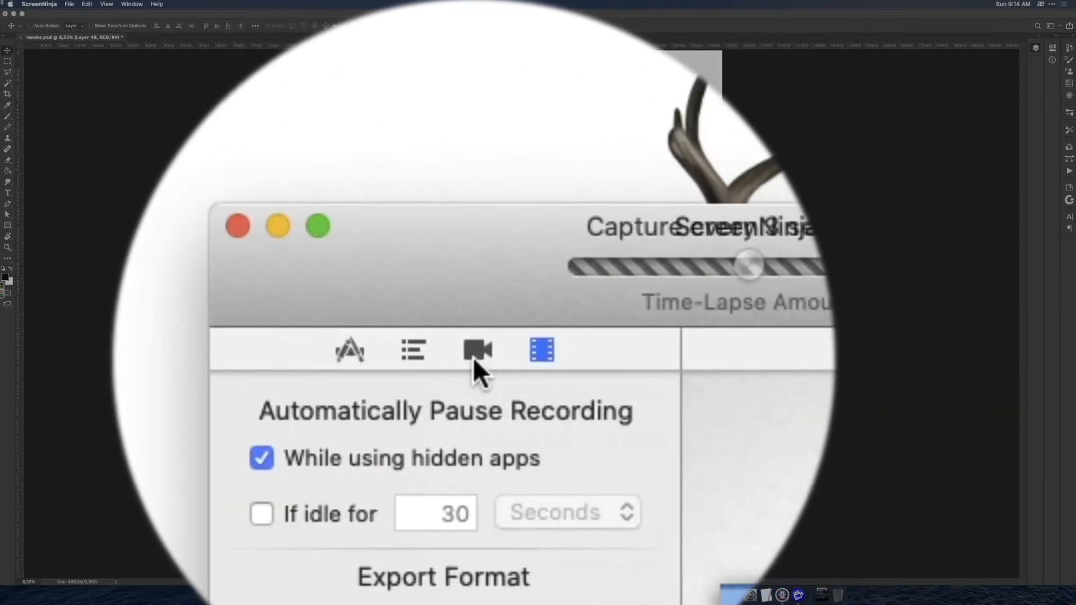
Examine the webcam options, the system elements visibility settings and the full list of apps hidden or shown in the recording.
click(474, 358)
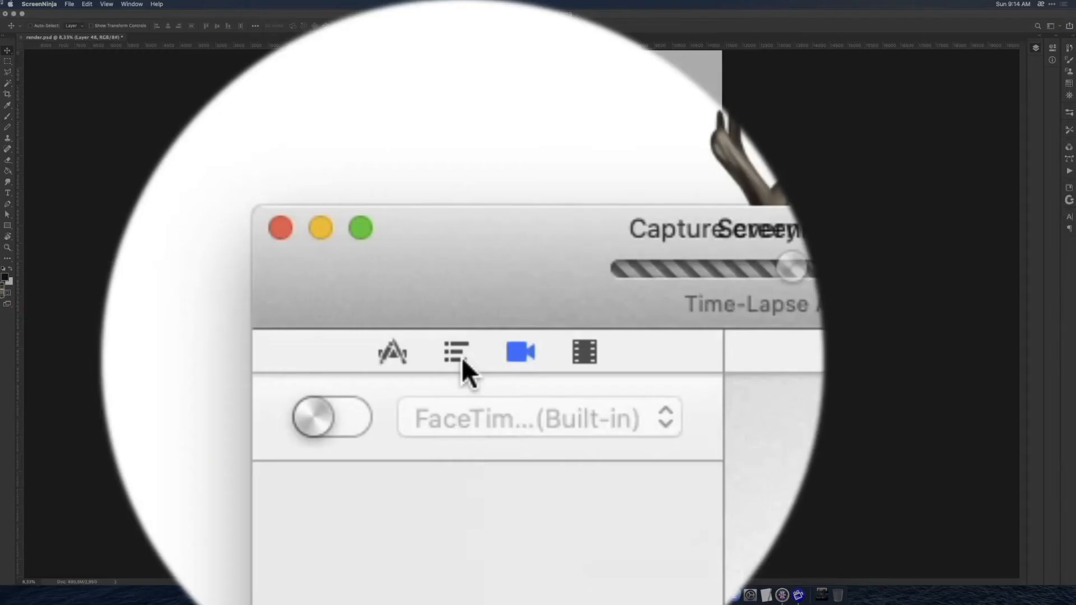
click(462, 359)
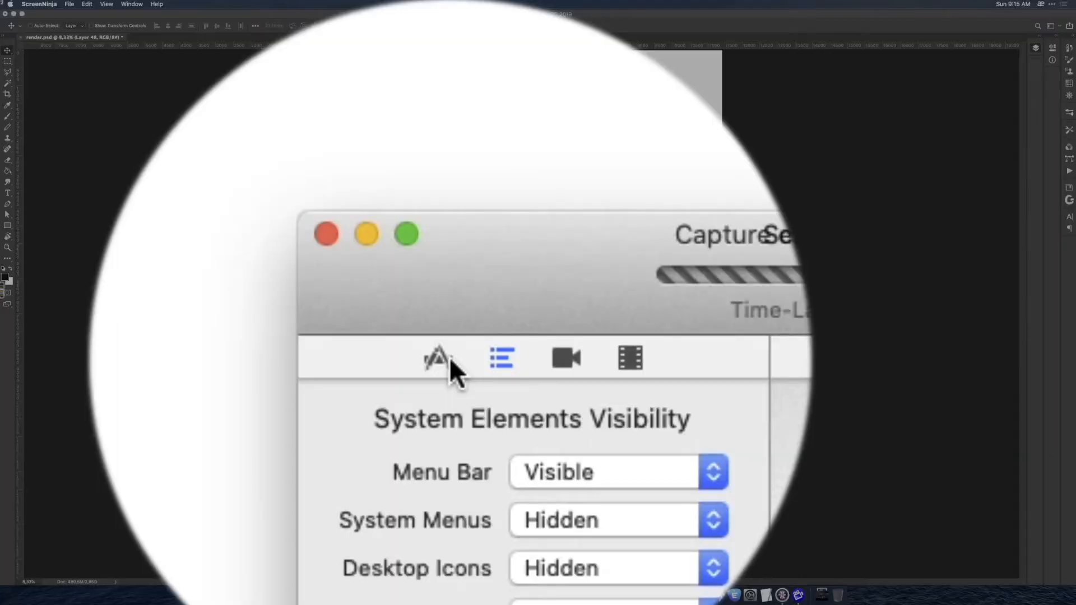
click(449, 194)
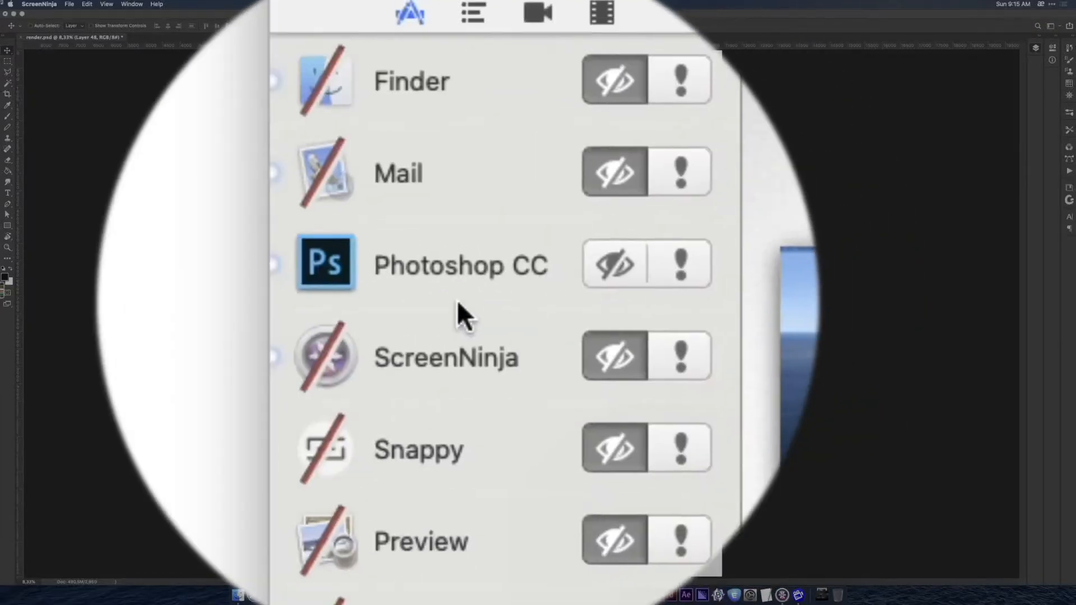
scroll(457, 301, down, 5)
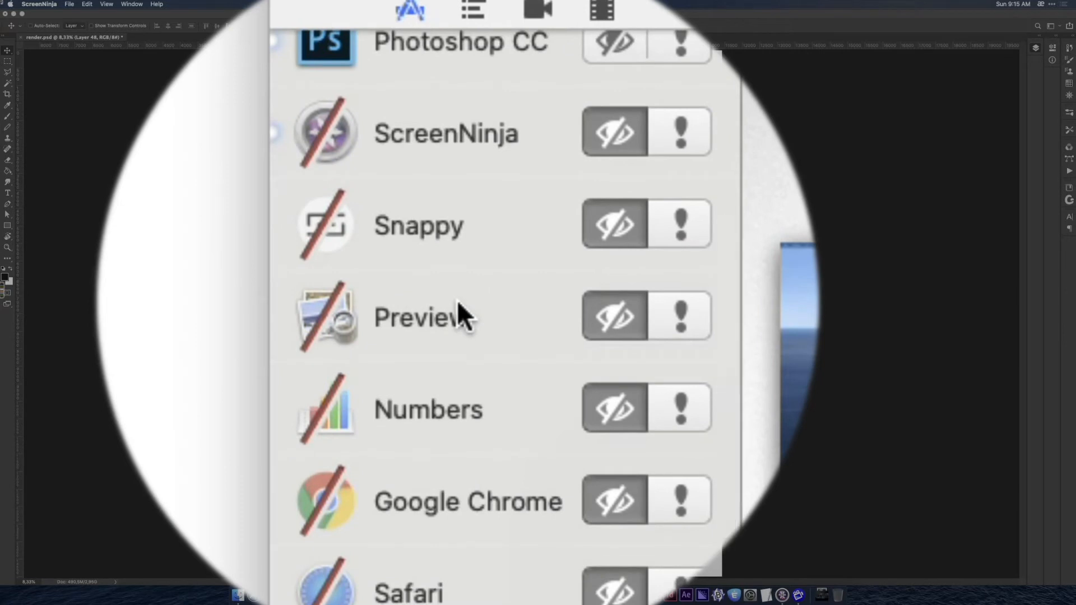
scroll(456, 300, down, 5)
scroll(439, 245, up, 10)
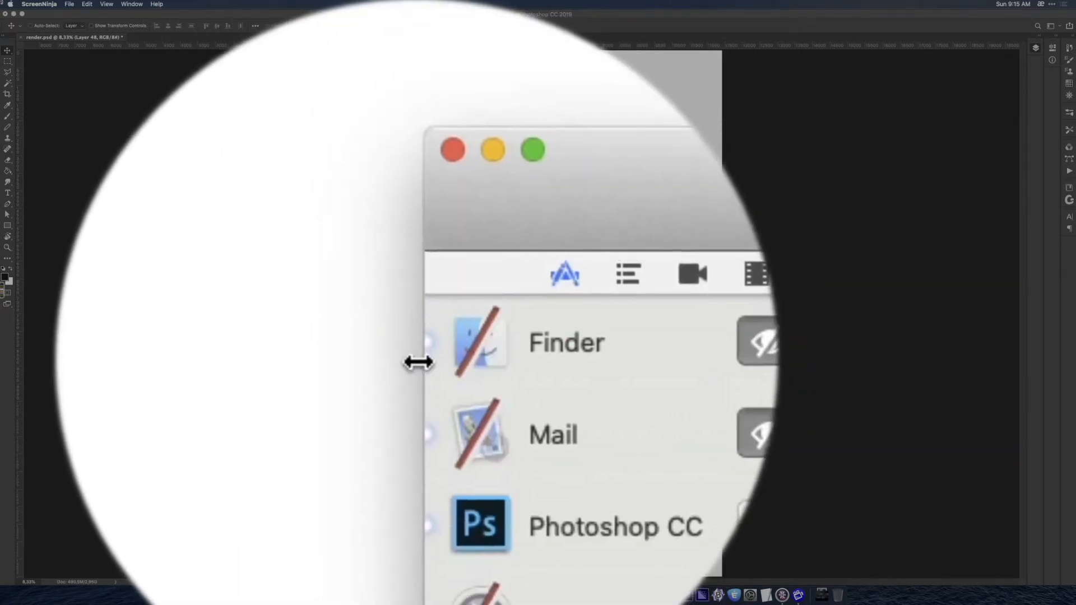
scroll(422, 358, down, 1)
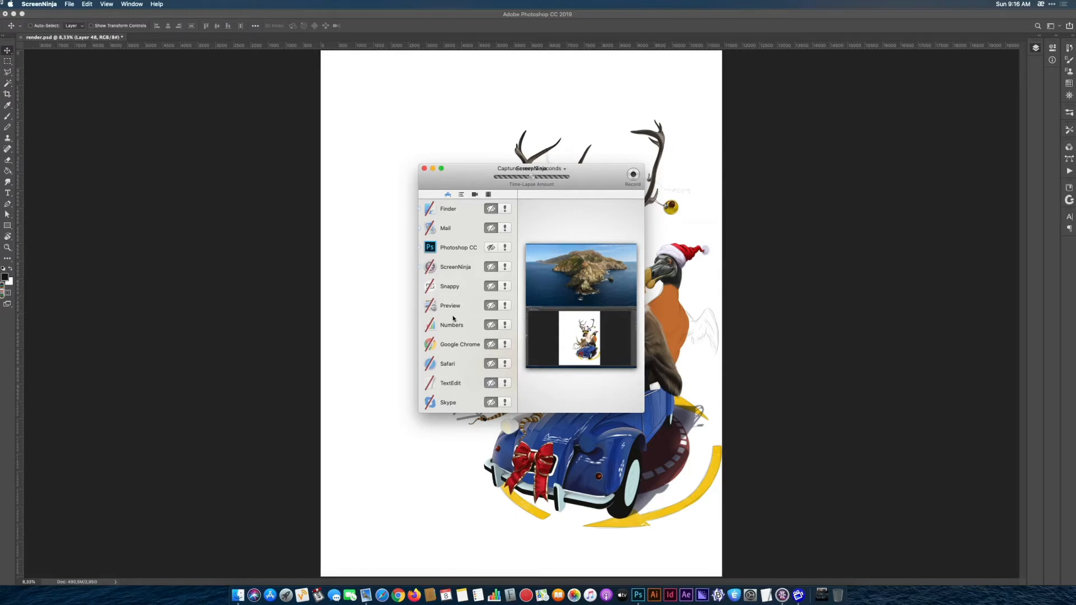
scroll(454, 320, down, 3)
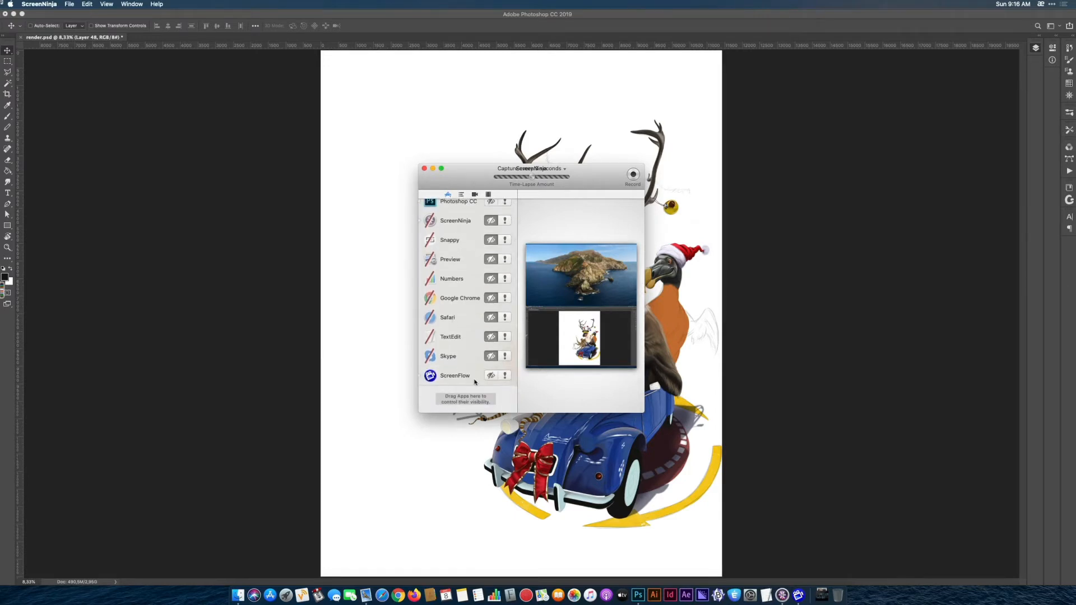
scroll(472, 355, up, 3)
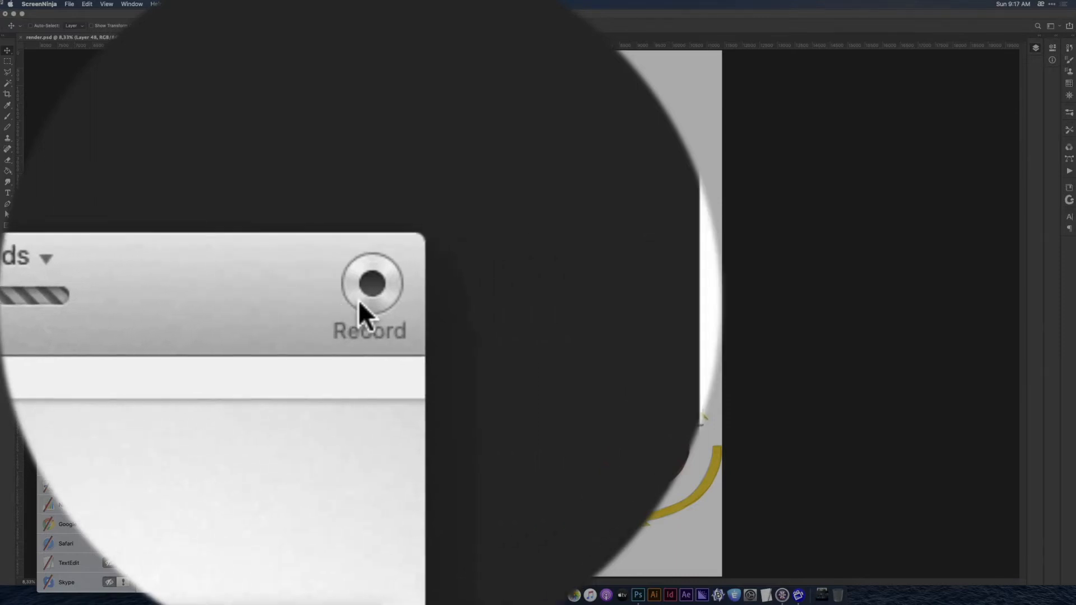
Start a recording of the whole artwork screen and save it as day_four in the Speed_Render folder.
click(358, 300)
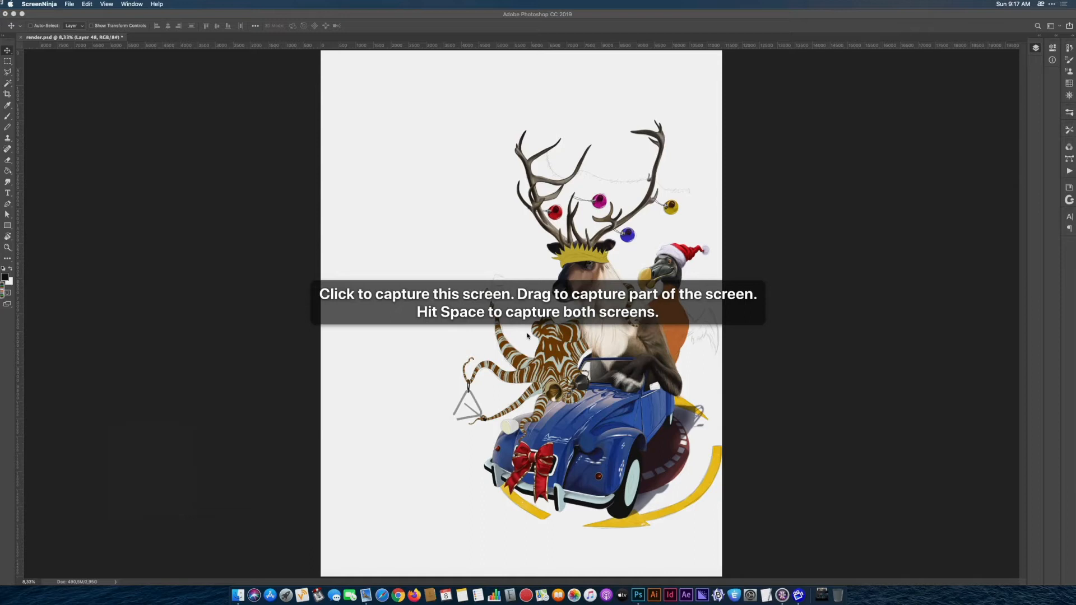
click(407, 238)
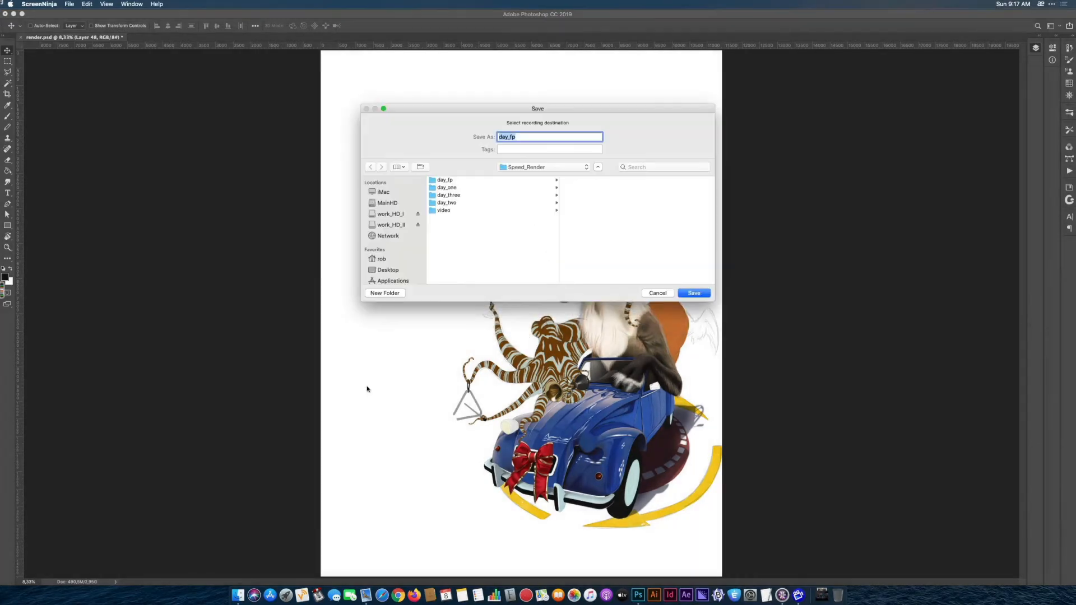
click(519, 142)
key(BackSpace)
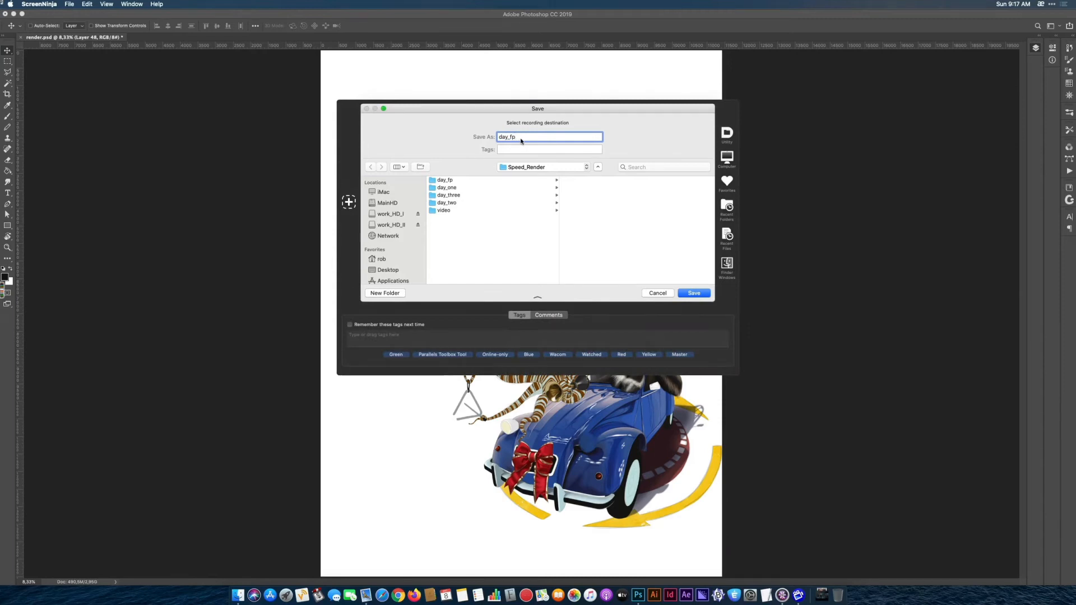
text(o)
click(692, 293)
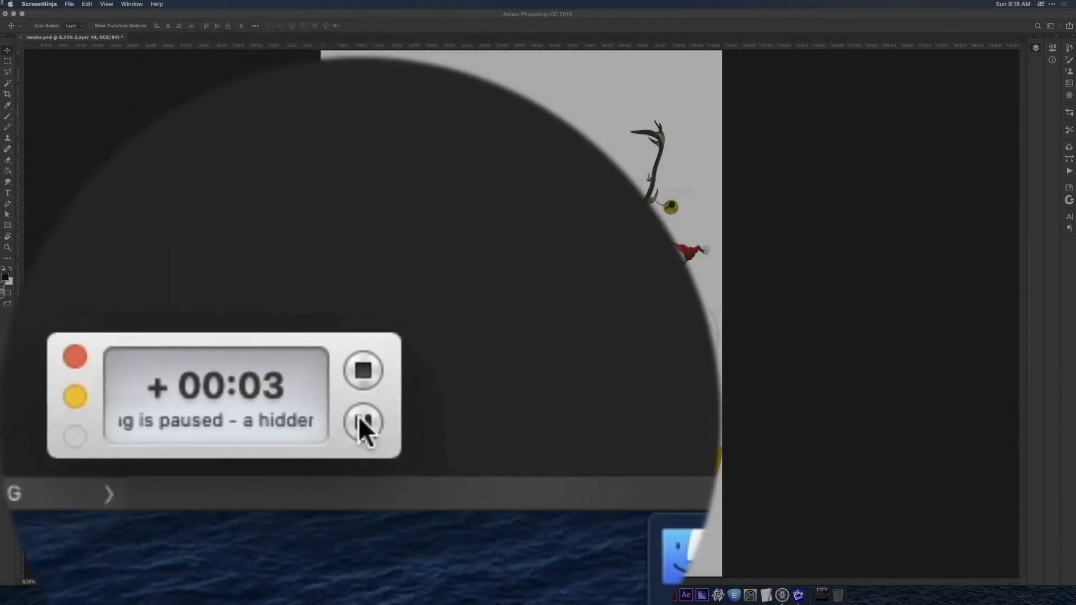
Return to Photoshop so the time-lapse recording runs, and pause it from the floating recording controller.
click(358, 418)
drag(359, 389, 360, 293)
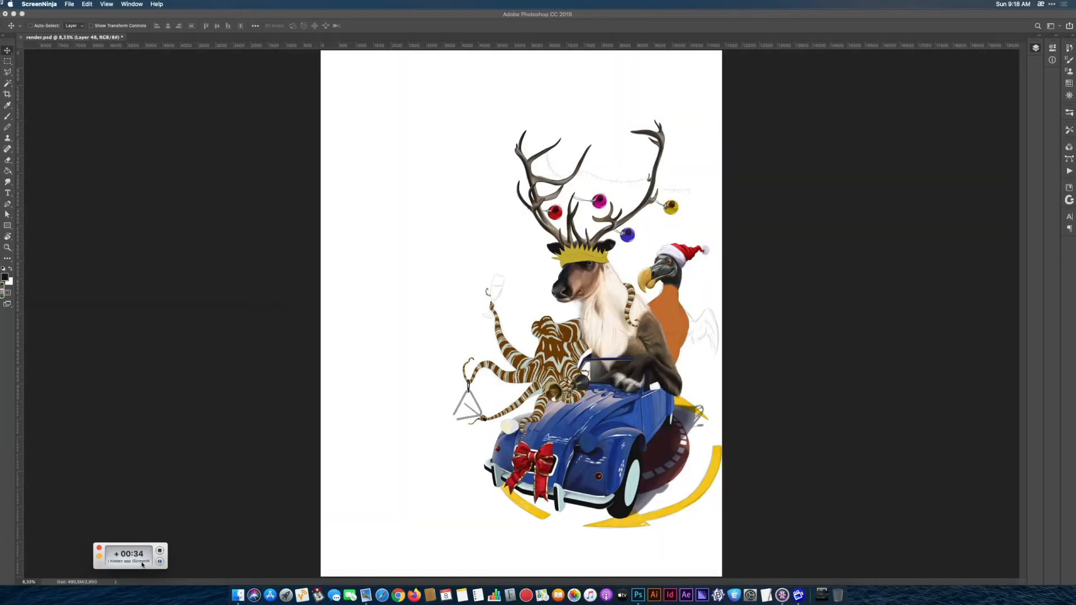
click(251, 553)
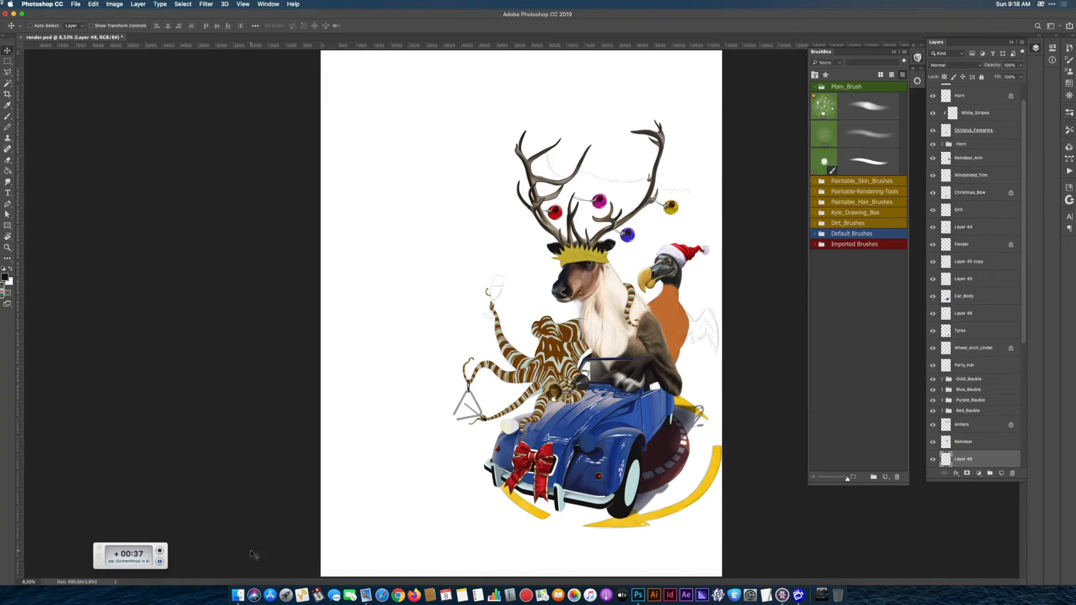
click(168, 558)
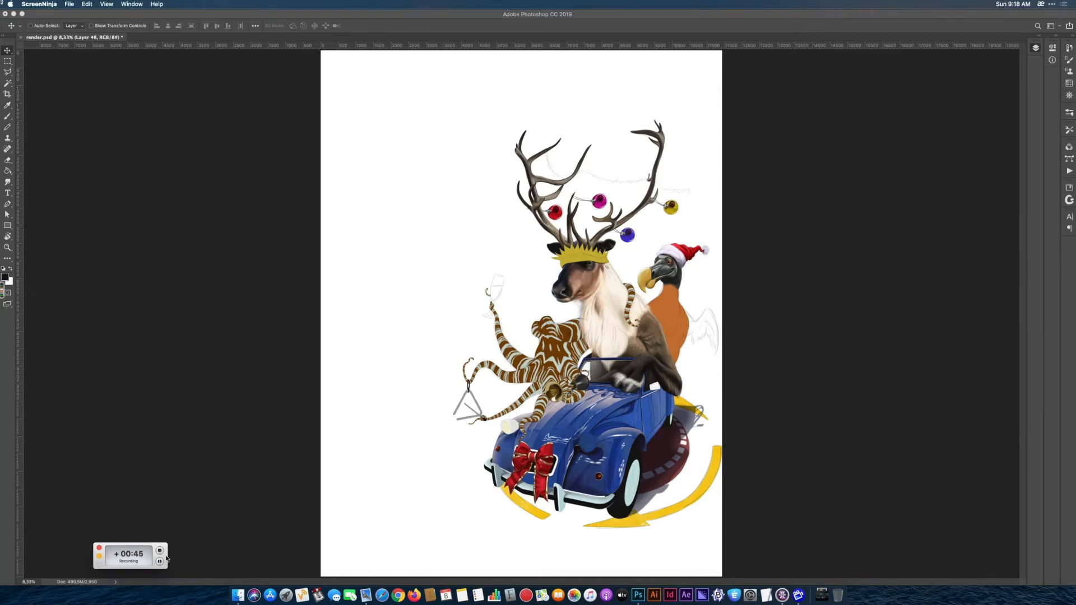
click(160, 561)
click(226, 554)
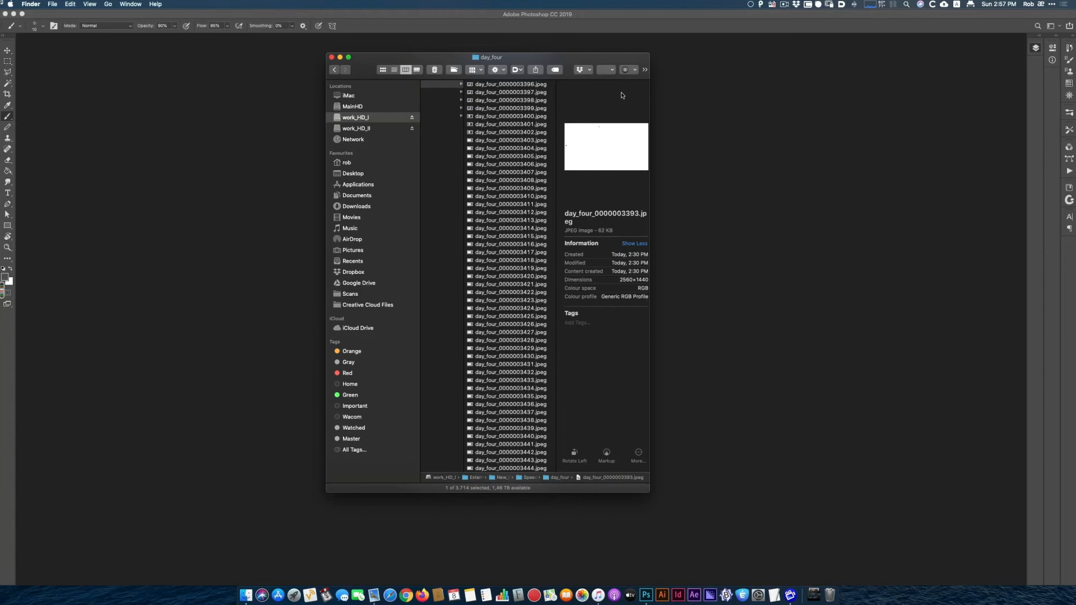
Look through the captured JPEG frames in the day_four folder in Finder.
scroll(510, 285, left, 3)
scroll(511, 285, right, 1)
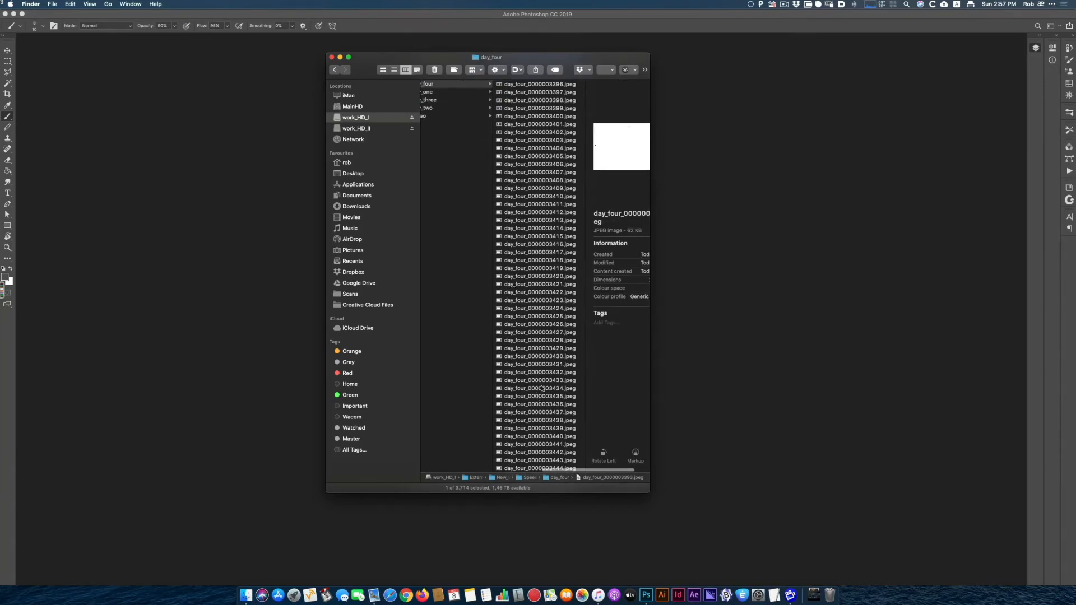
scroll(541, 388, right, 2)
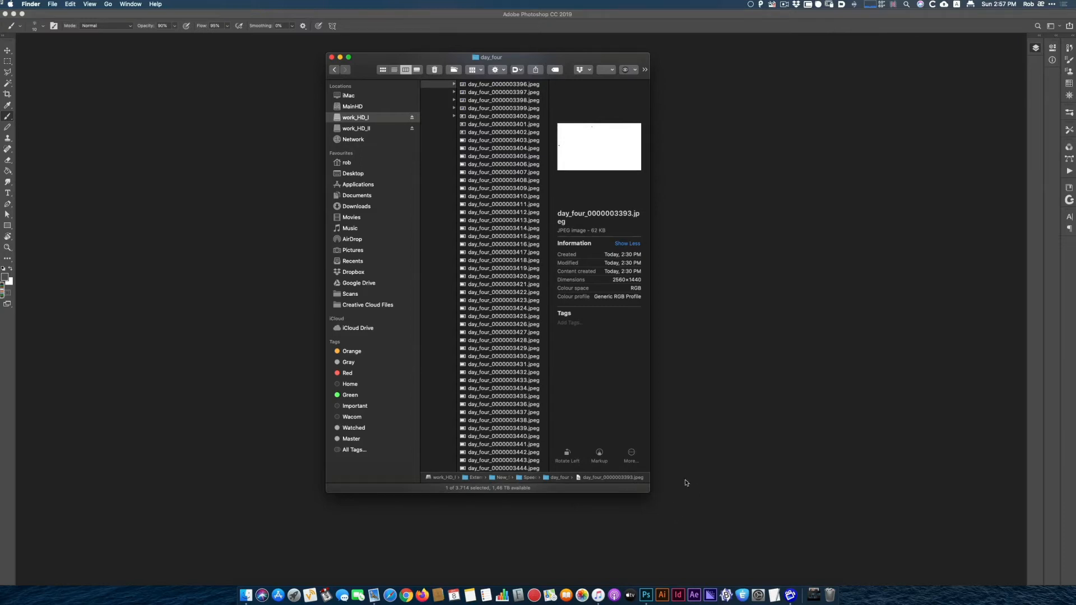
Find the blank white frame day_four_0000003393.jpeg in the day_four folder and delete it.
scroll(524, 380, down, 10)
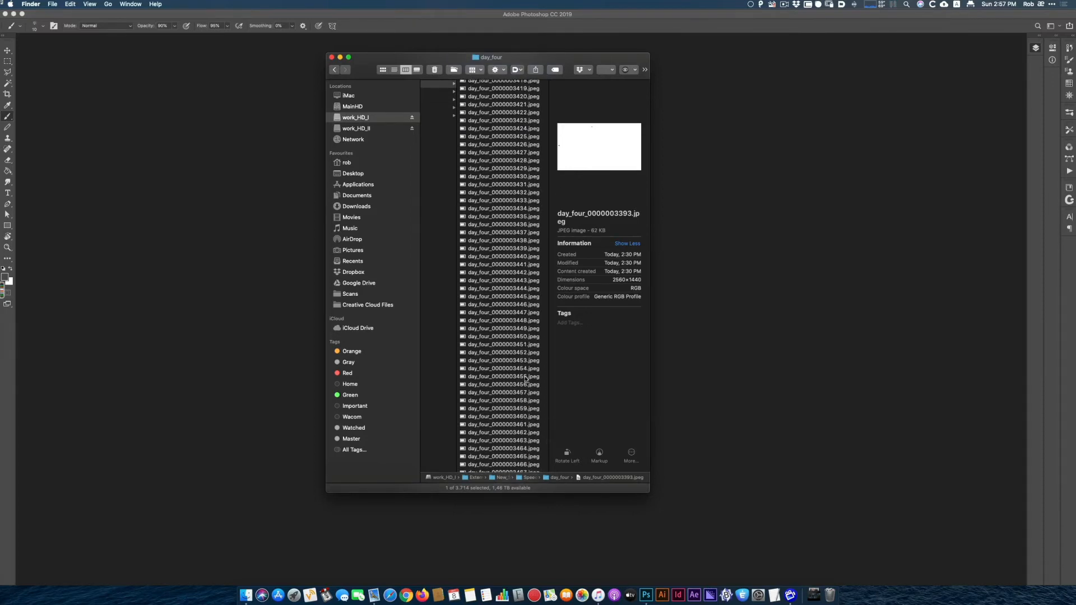
scroll(525, 379, down, 2)
scroll(526, 379, up, 20)
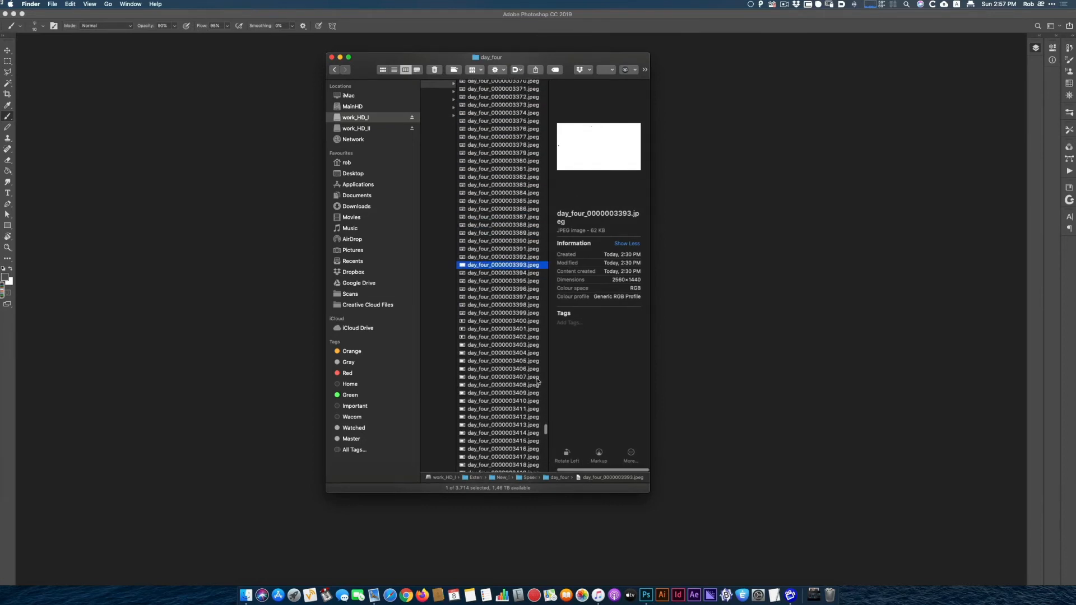
scroll(537, 381, up, 2)
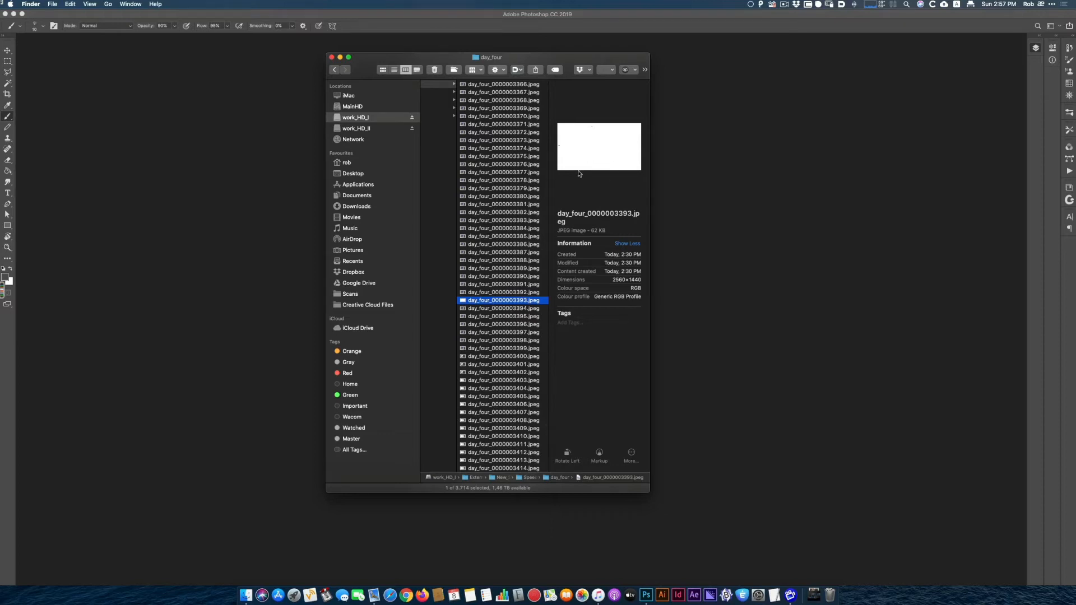
key(Up)
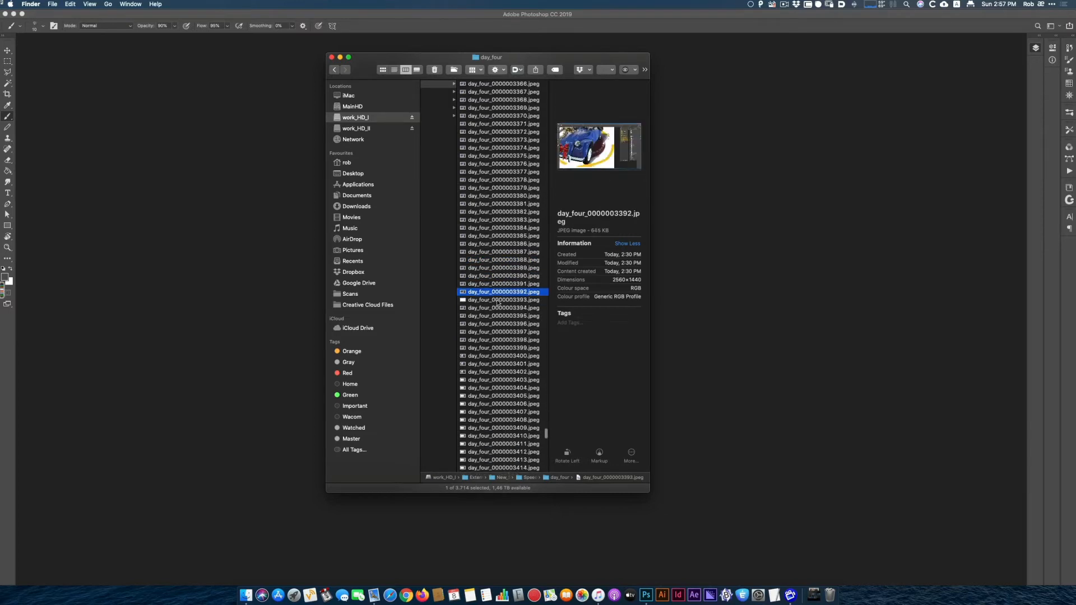
click(498, 301)
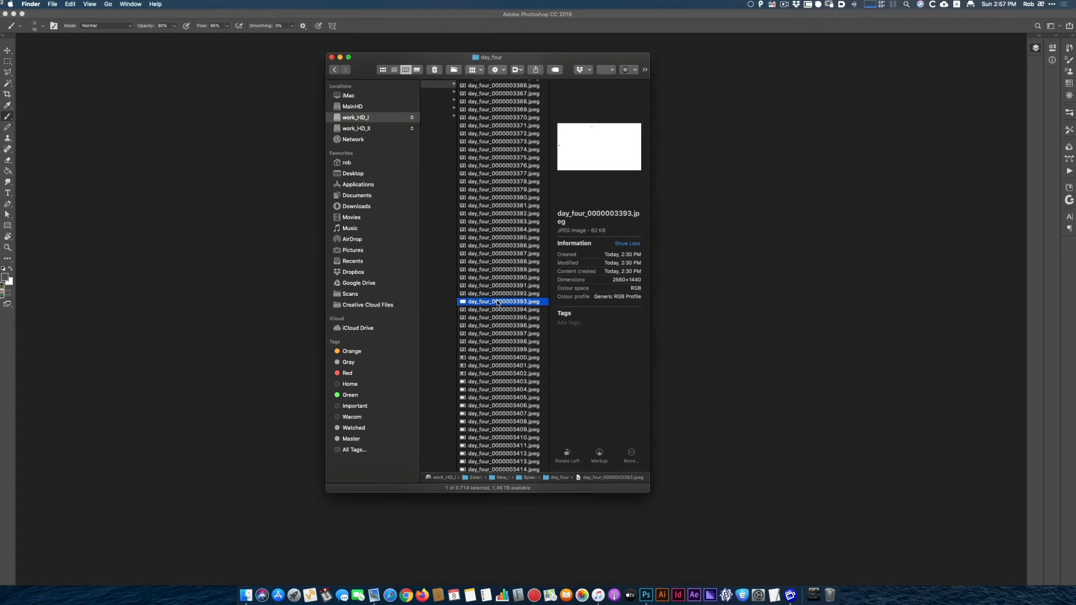
click(435, 70)
Look back through the earlier frames in the day_four folder for other blank images and close the folder window.
scroll(508, 224, up, 5)
scroll(508, 223, up, 20)
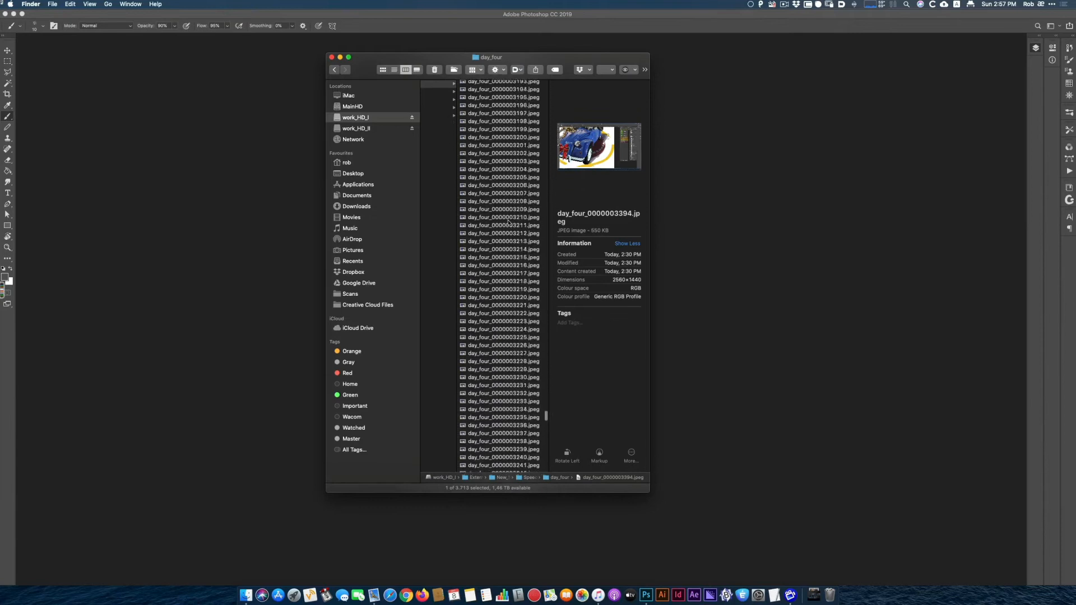
scroll(509, 222, up, 20)
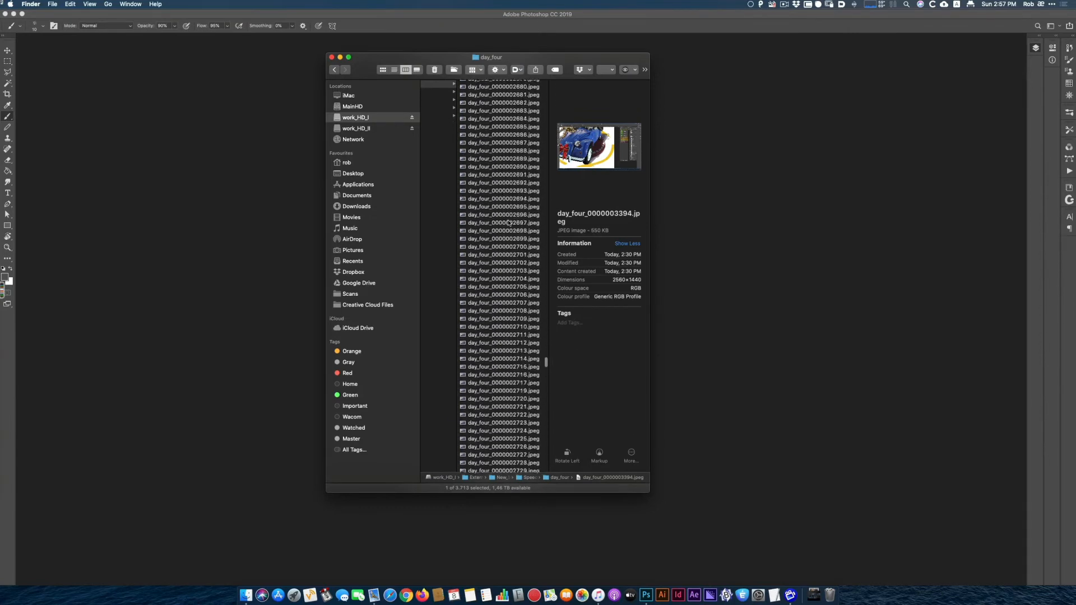
scroll(509, 223, up, 20)
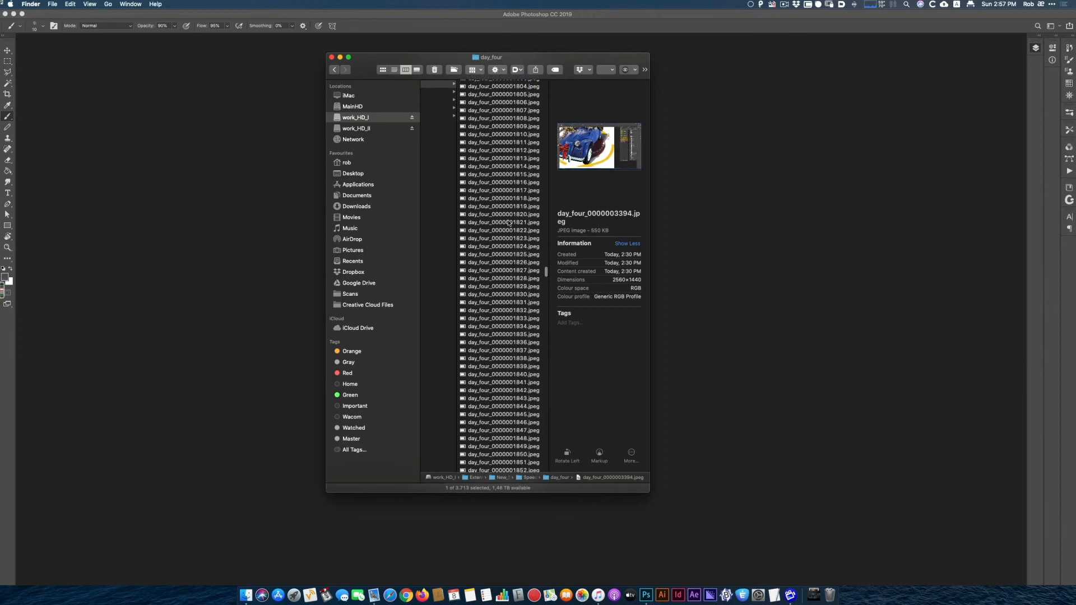
scroll(508, 222, up, 20)
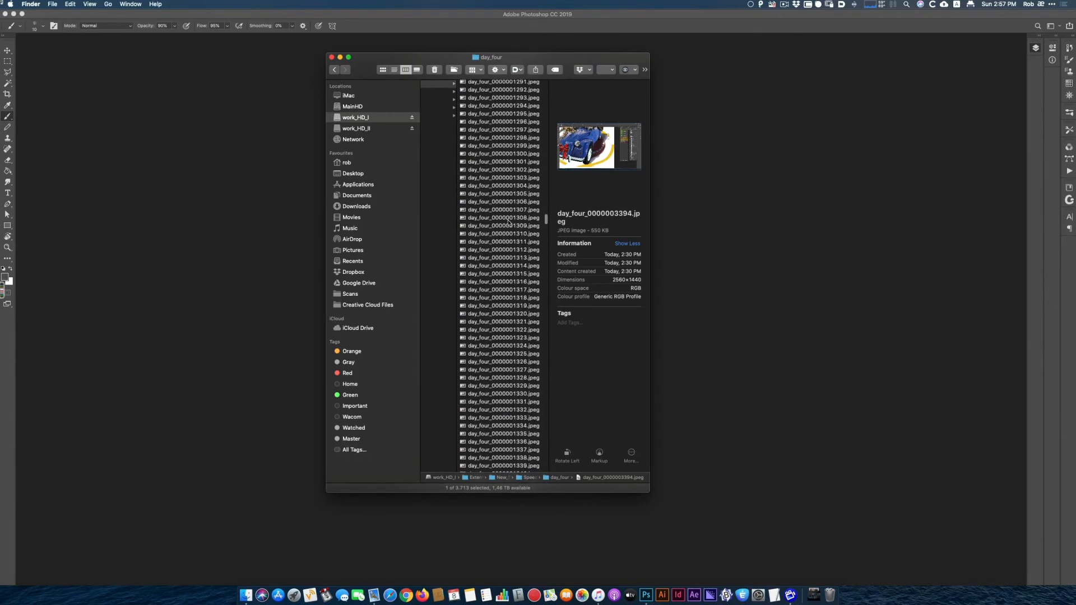
scroll(508, 222, up, 10)
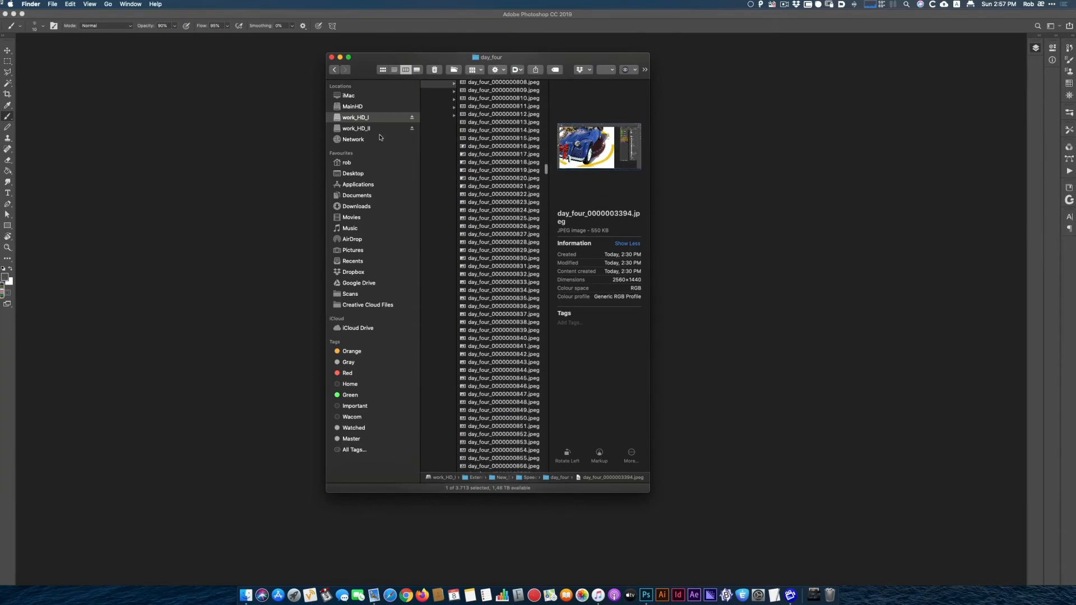
click(333, 58)
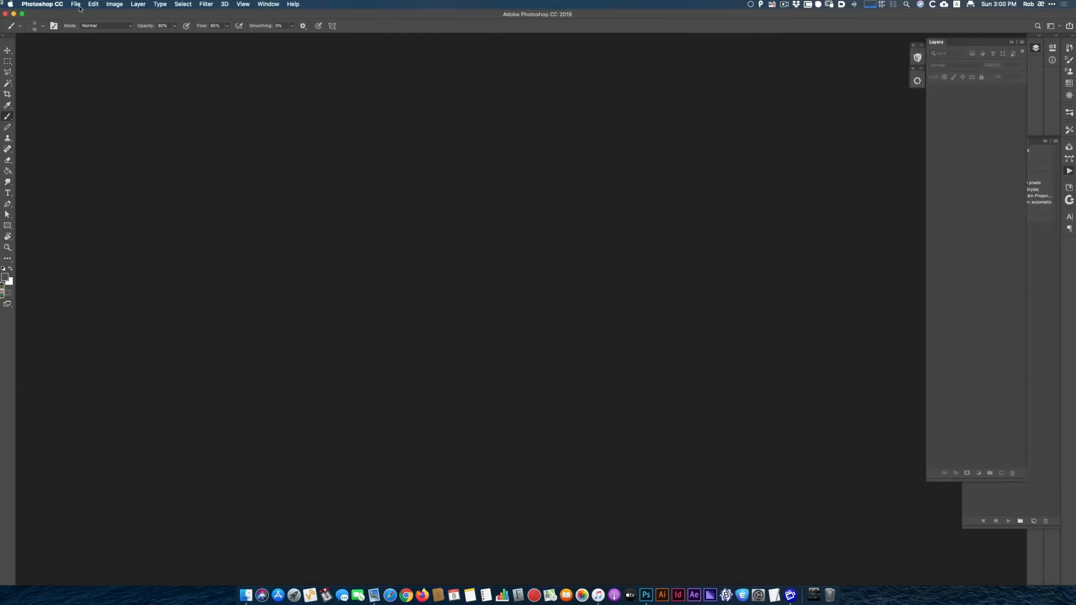
Start a Batch automation in Photoshop and choose the custom action set with its Video_Resize action.
click(76, 4)
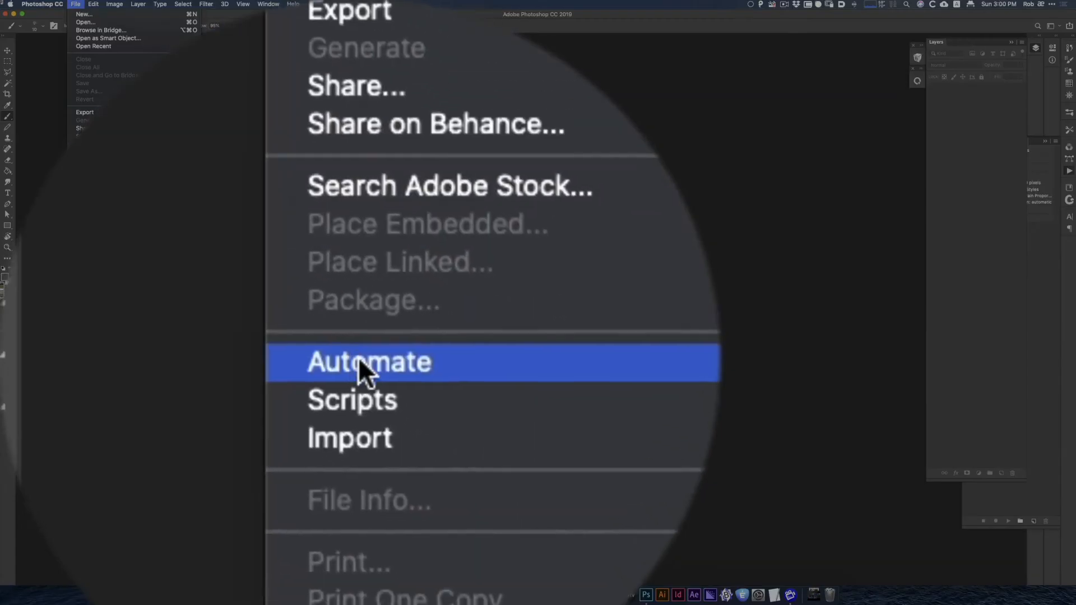
mouse_move(88, 186)
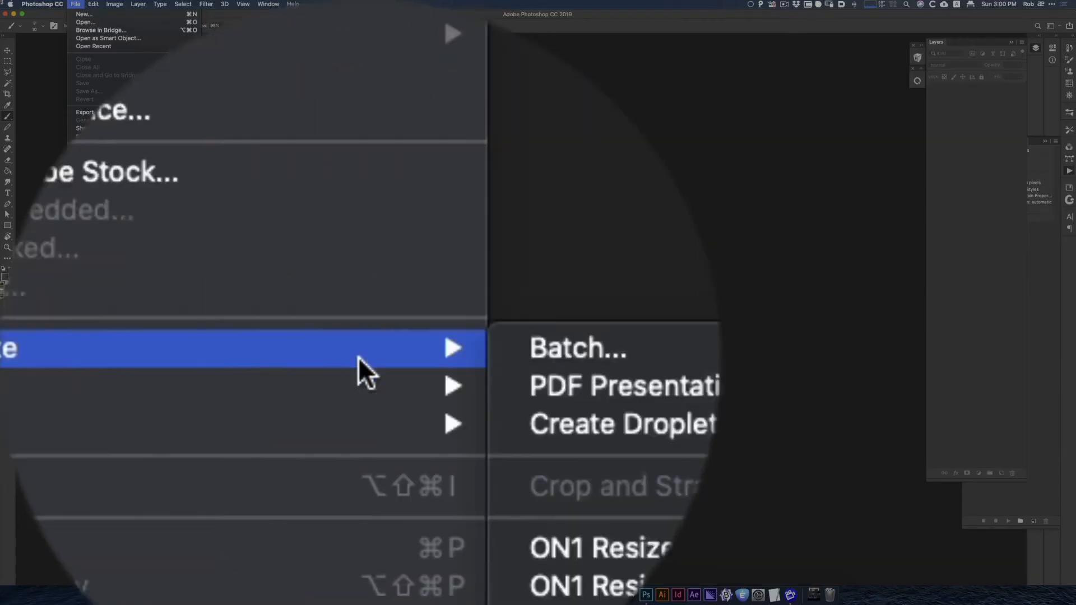
click(216, 187)
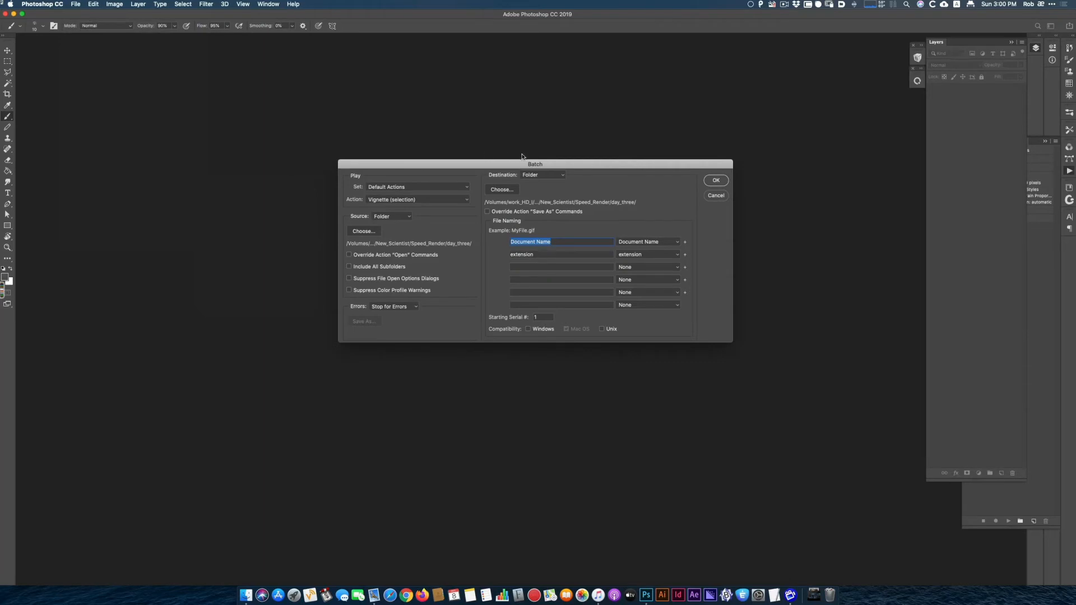
drag(551, 166, 443, 146)
click(1041, 225)
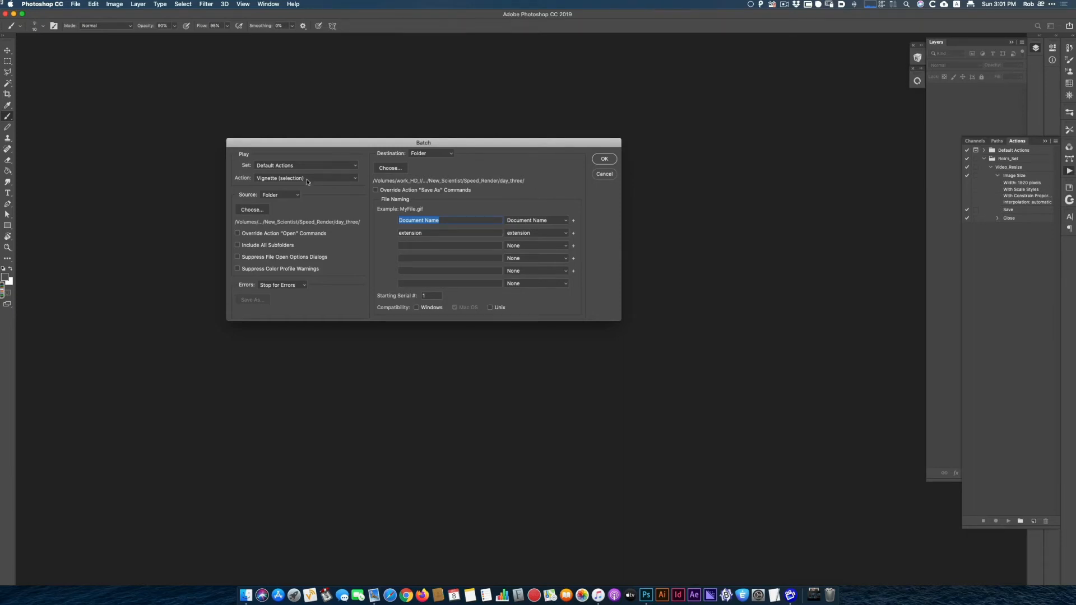
click(280, 165)
click(295, 170)
Use the day_four folder in Speed_Render as both source and destination of the batch, and run it.
click(251, 210)
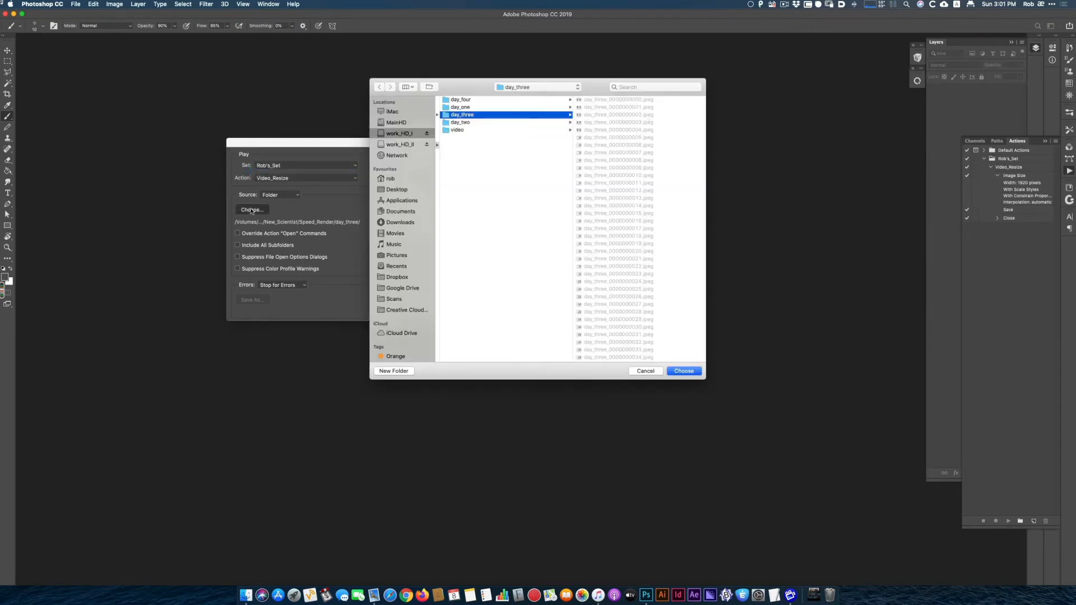
click(469, 100)
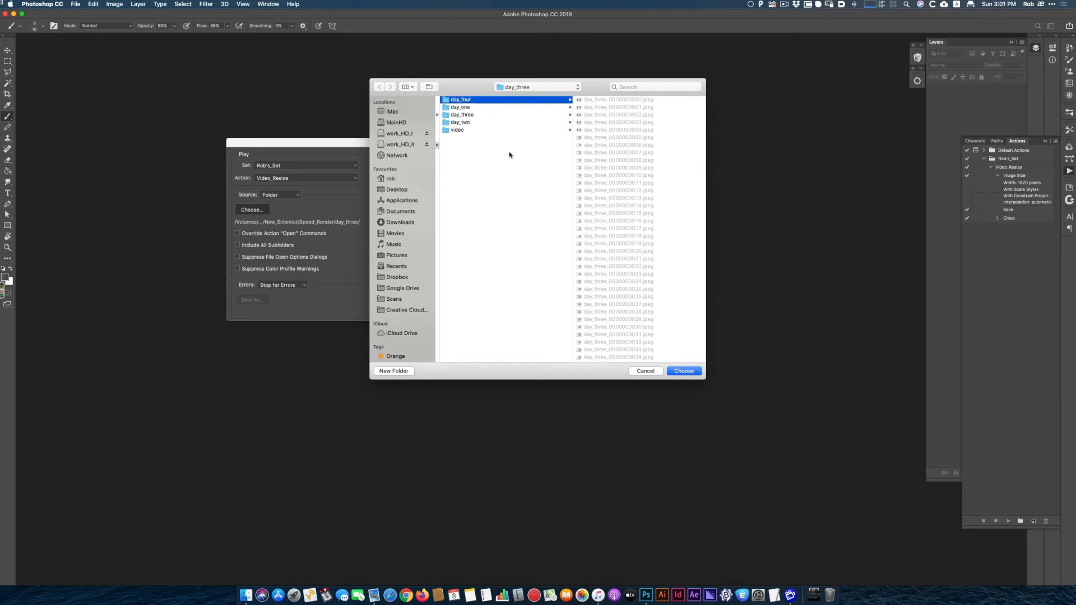
click(684, 371)
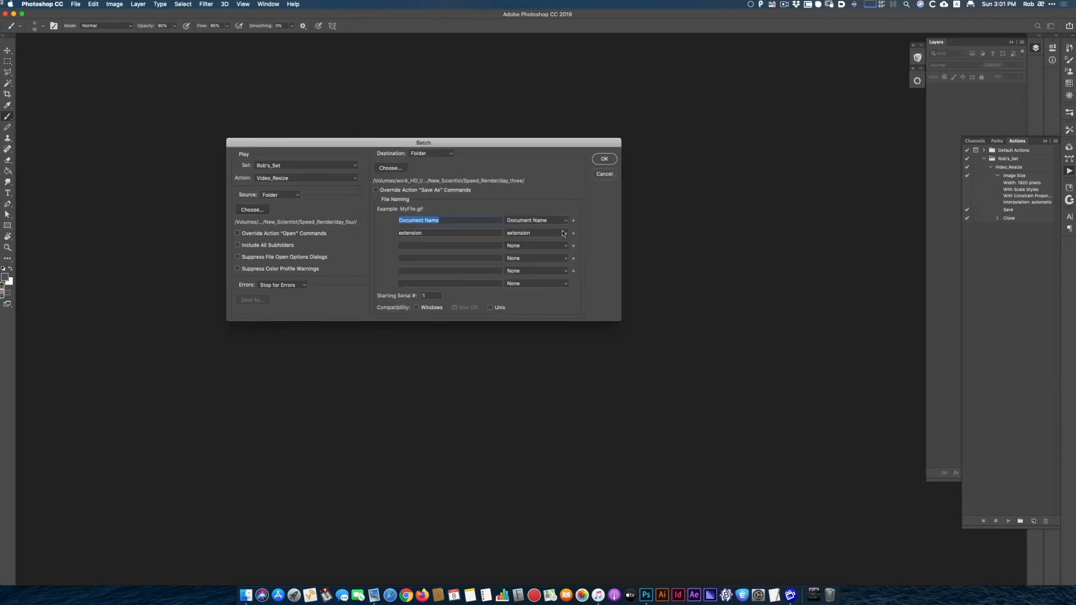
click(390, 168)
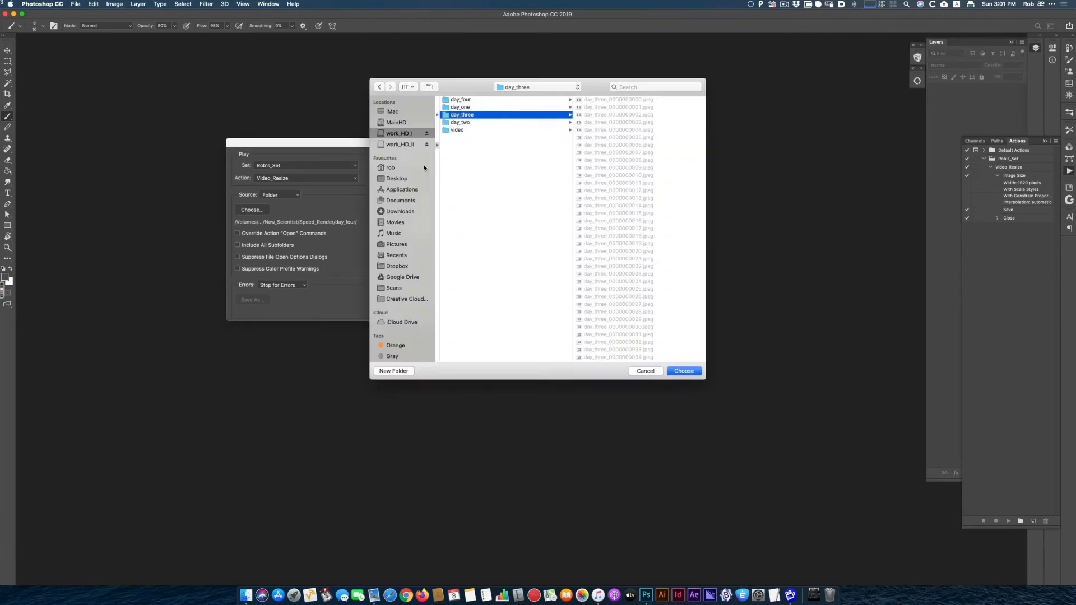
click(499, 99)
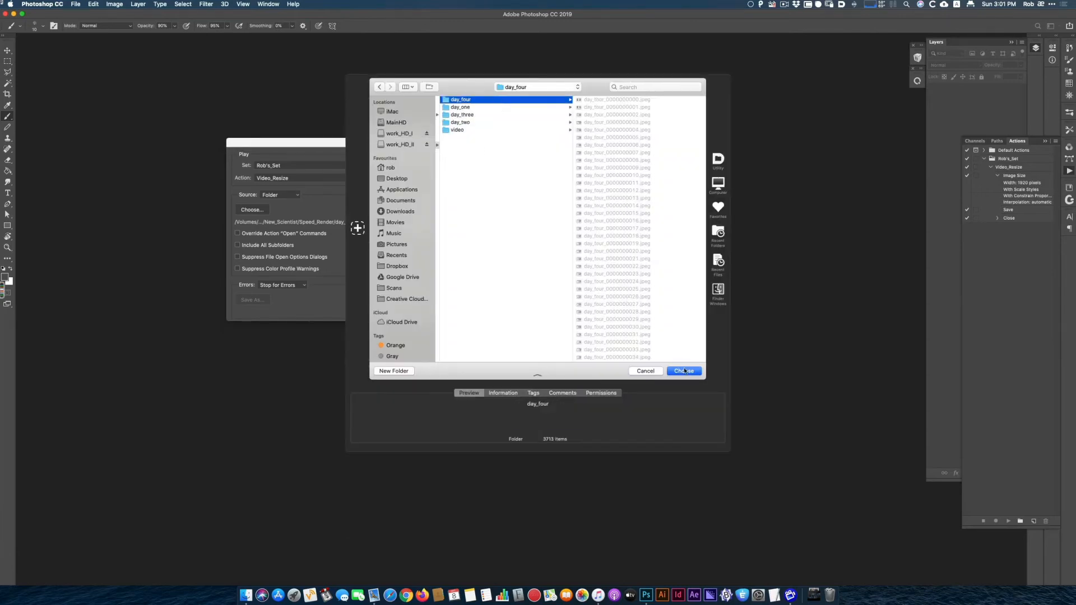
click(684, 371)
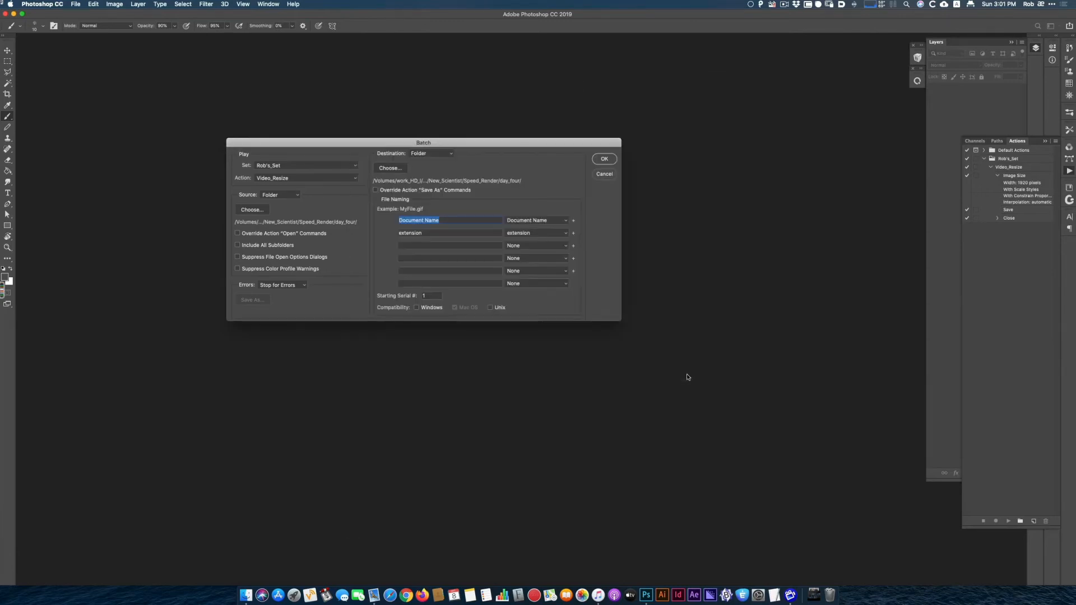
click(603, 160)
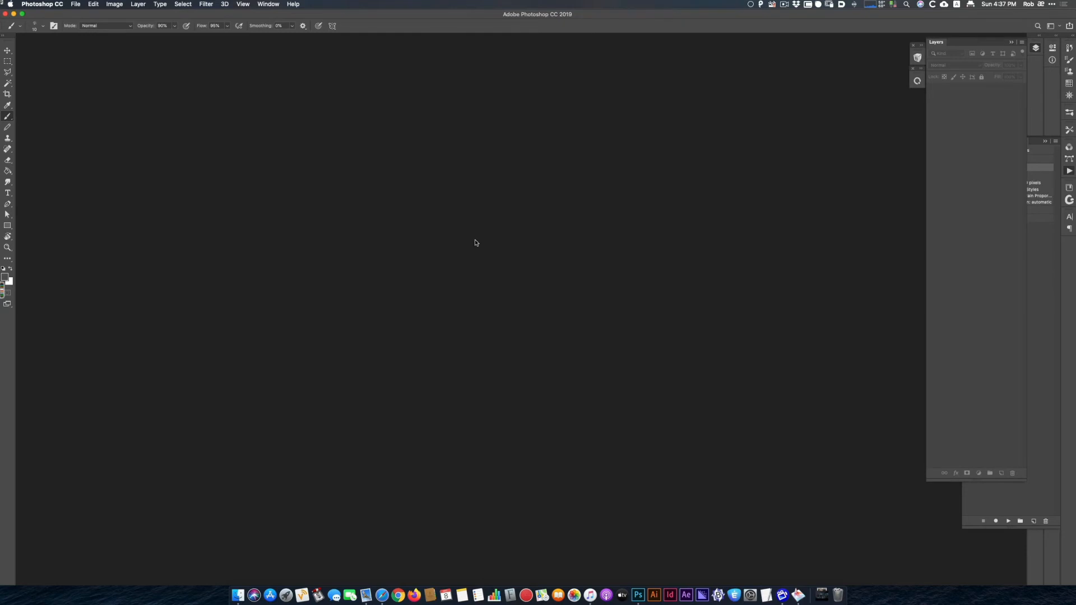
Open day_four_0000000000.jpeg from External_Work/New_Scientist/Speed_Render/day_four to check the resized frame, and close it.
key(super+o)
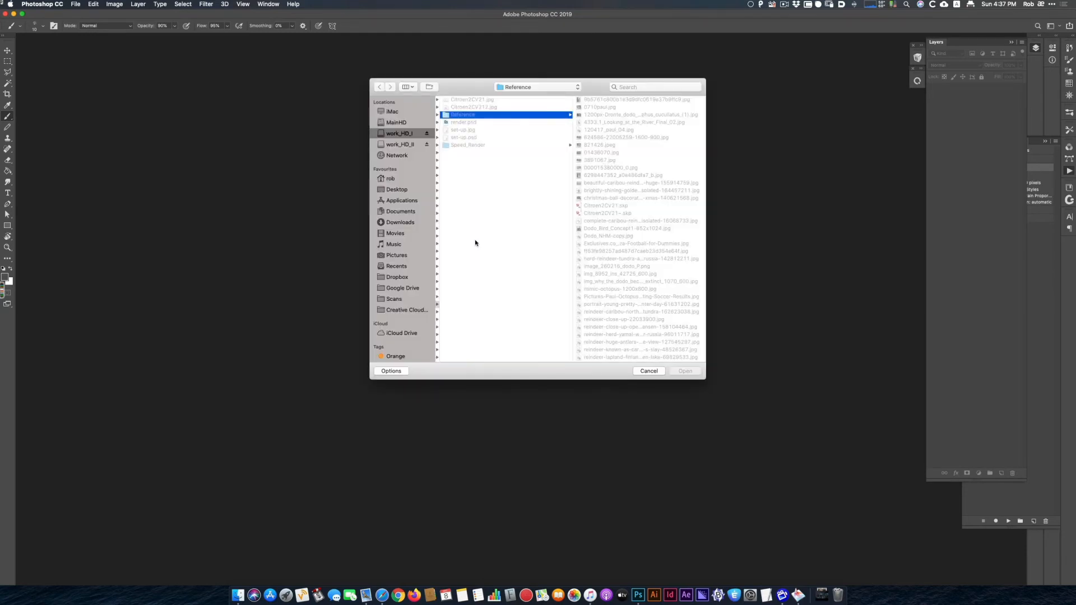
click(399, 133)
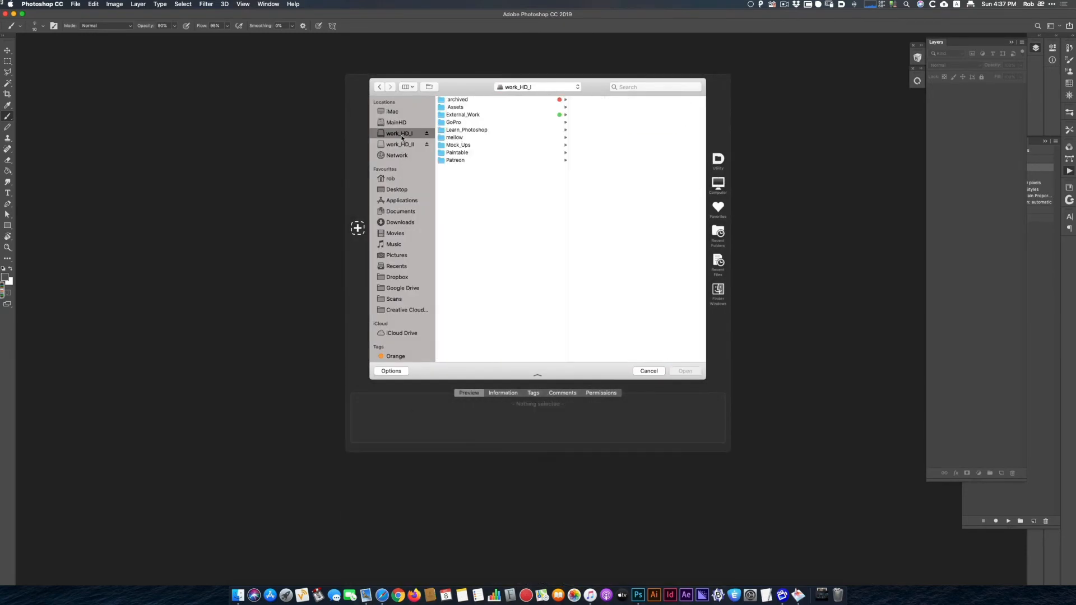
click(476, 114)
scroll(610, 168, down, 3)
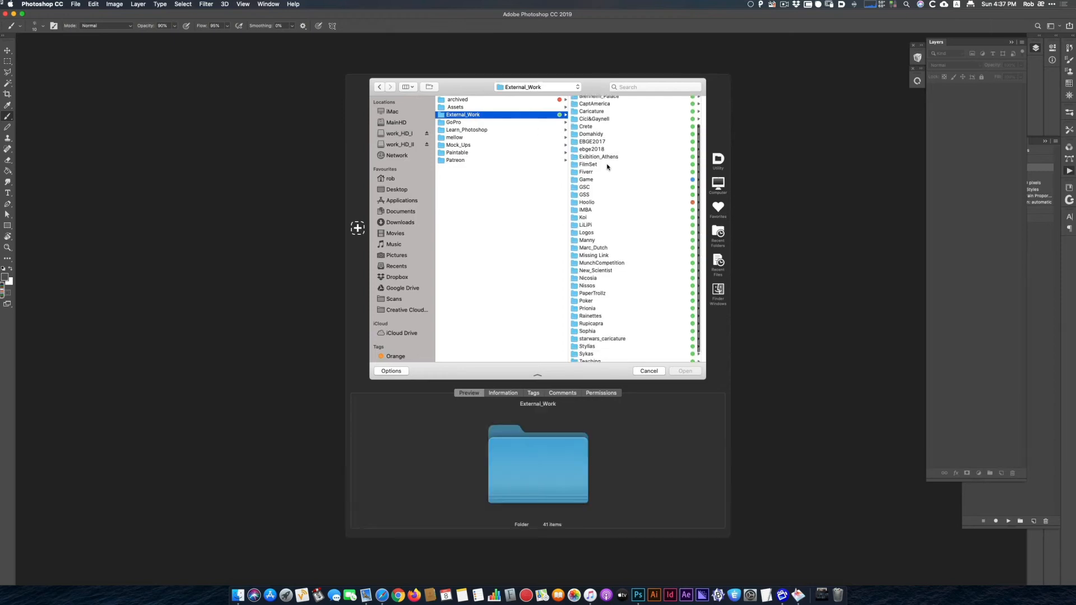
click(610, 260)
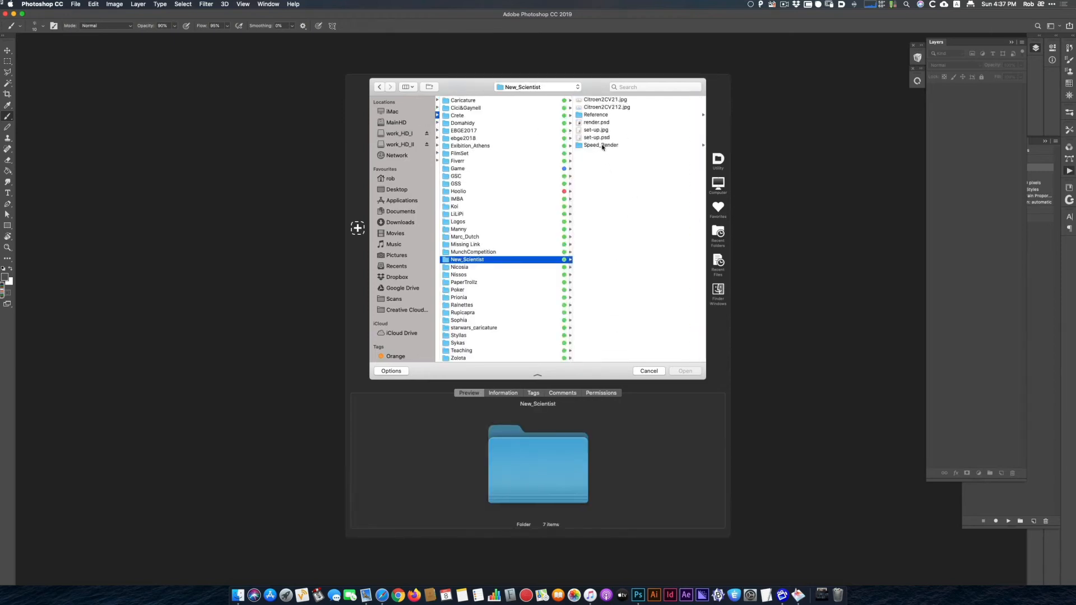
click(621, 146)
click(595, 99)
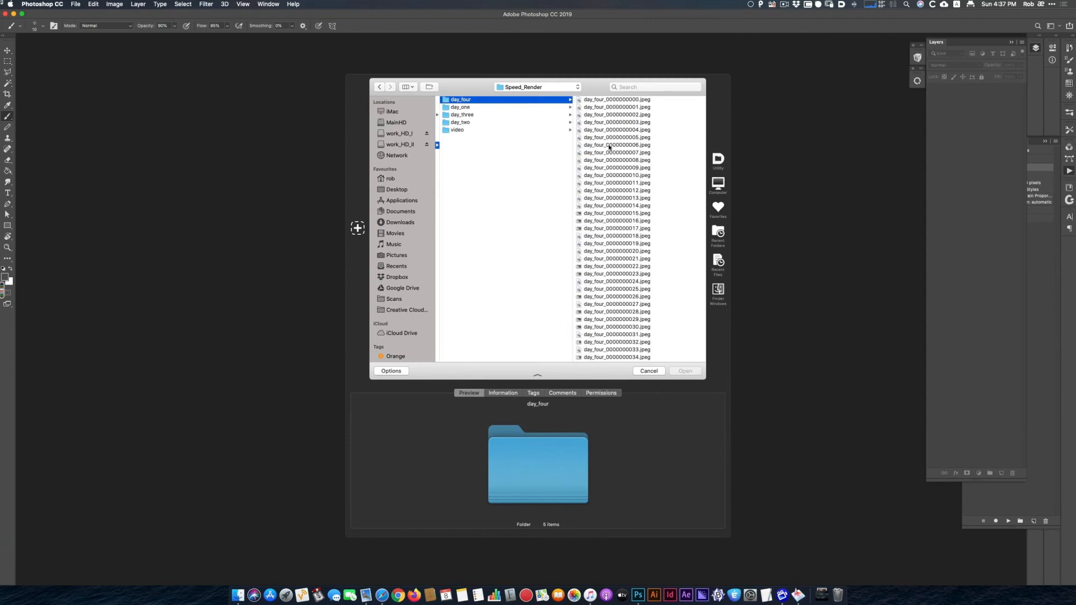
key(Right)
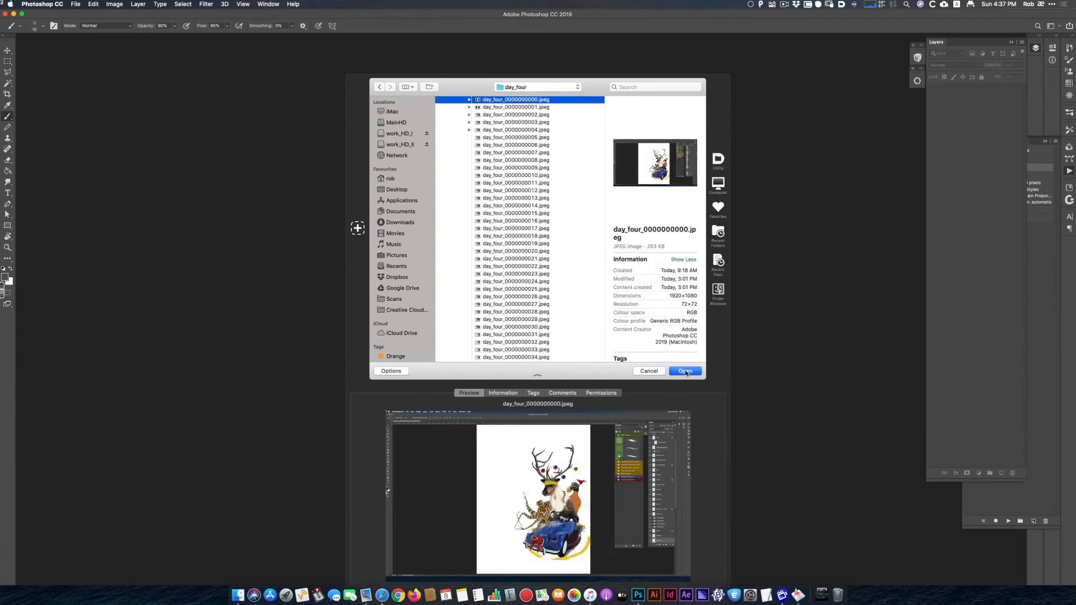
click(685, 372)
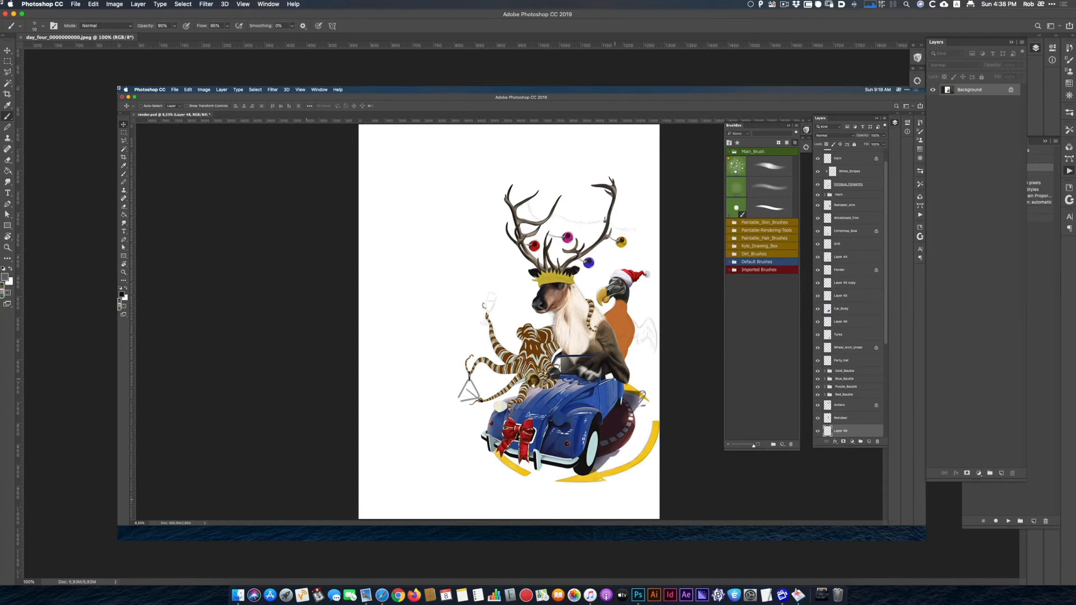
click(20, 37)
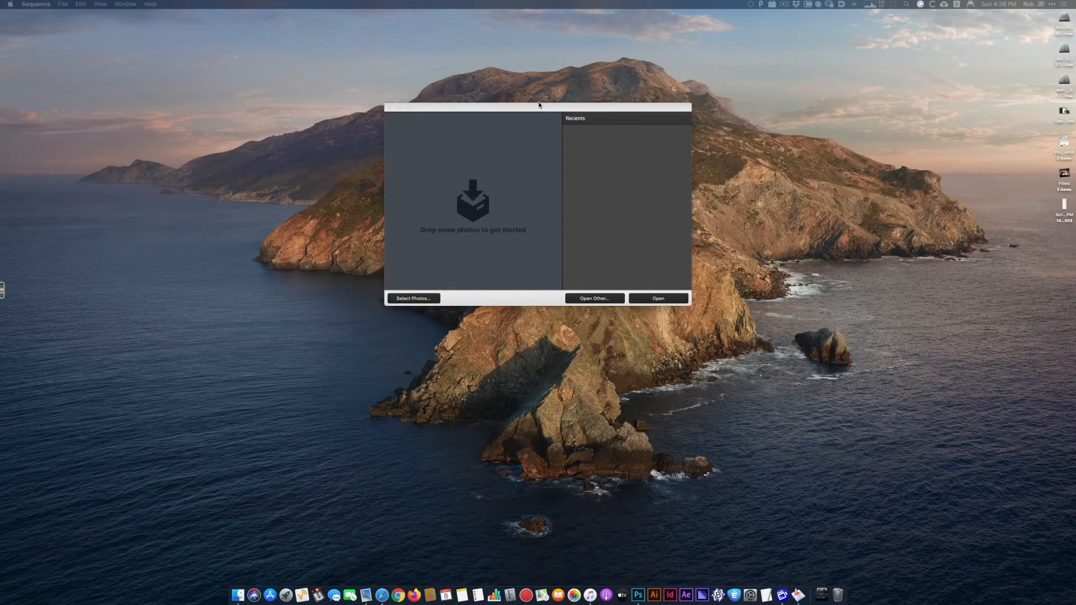
Switch to Sequence, start selecting photos for a new time-lapse and go to the recent day_four folder.
drag(538, 106, 549, 148)
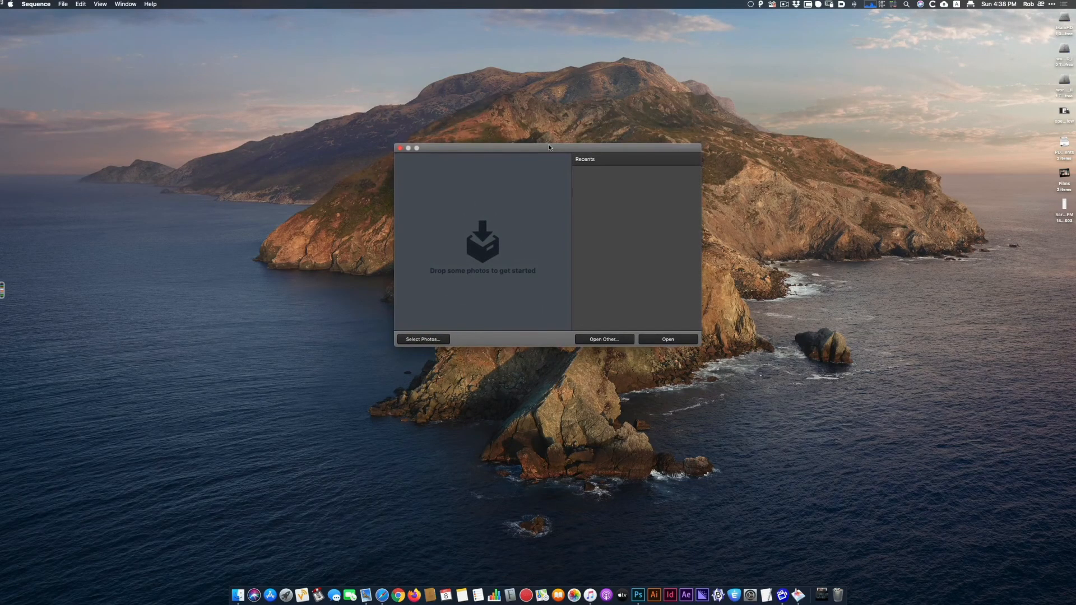
mouse_move(548, 147)
mouse_down()
mouse_move(546, 116)
mouse_move(539, 134)
mouse_up()
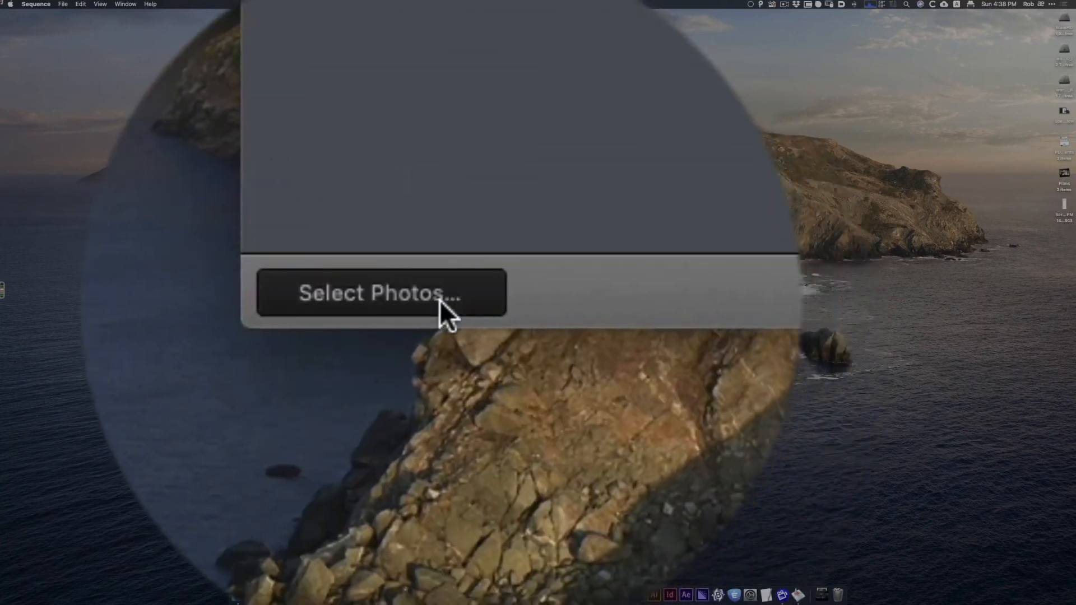
click(439, 301)
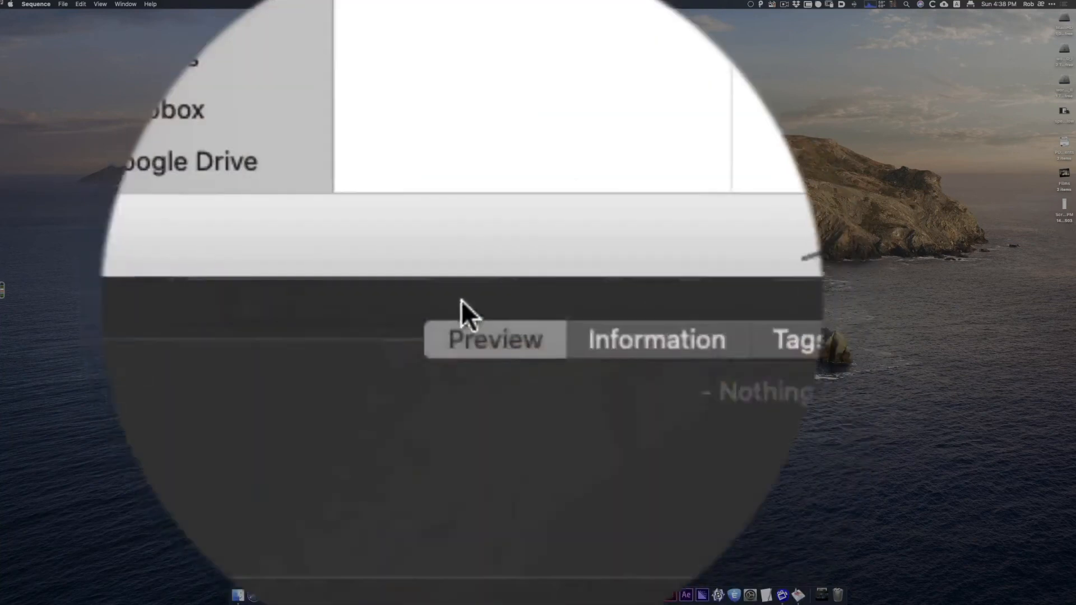
click(716, 218)
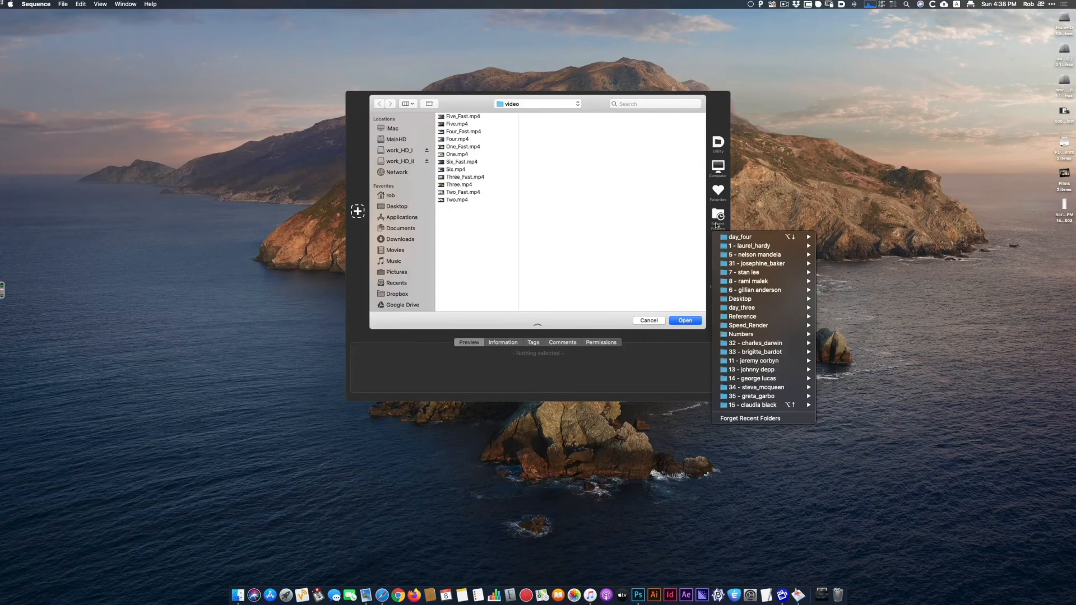
click(738, 237)
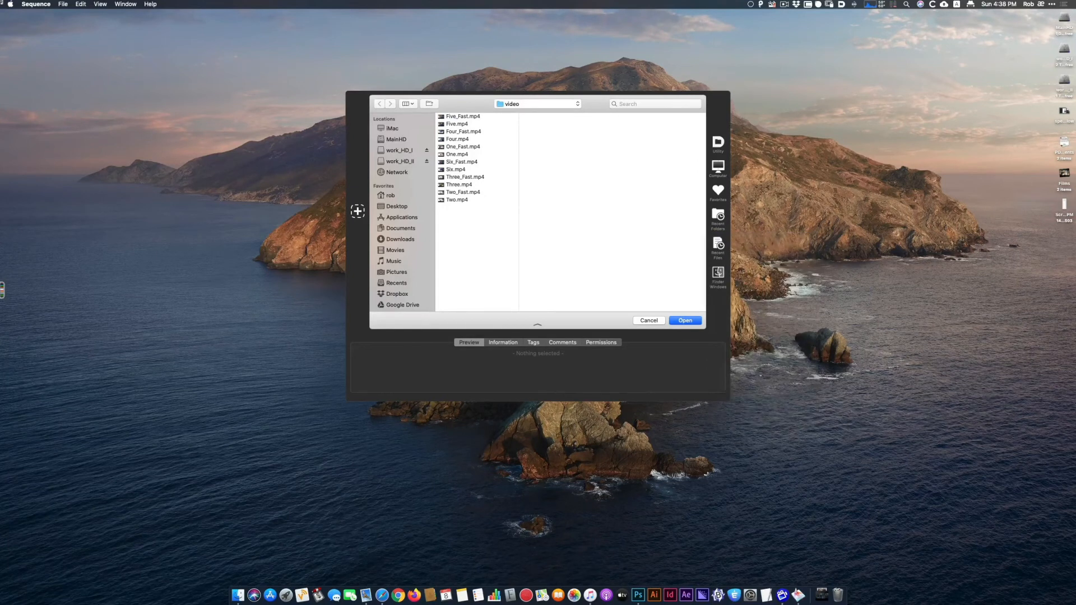
Import the day_four frames from day_four_0000000000.jpeg through the one ending in 002000.jpeg.
click(661, 116)
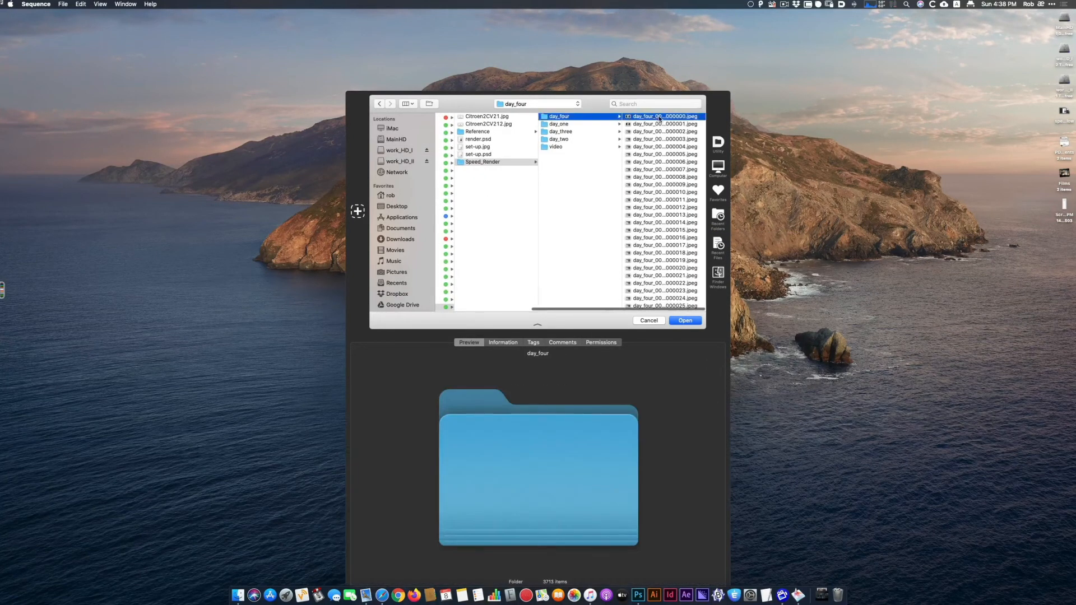
scroll(582, 171, down, 5)
drag(602, 128, 600, 223)
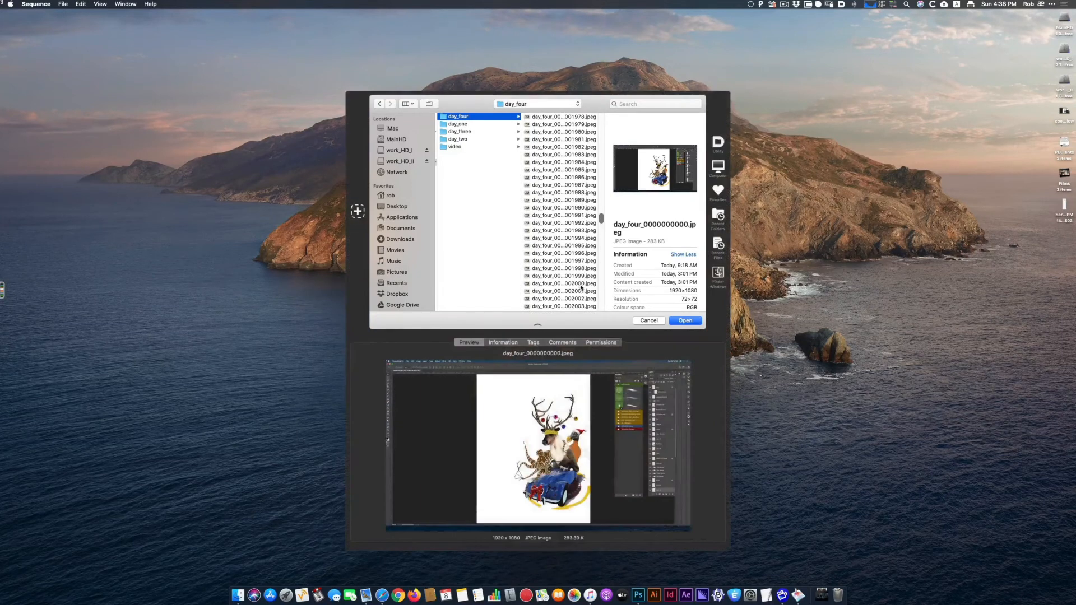
shift+click(579, 283)
click(696, 322)
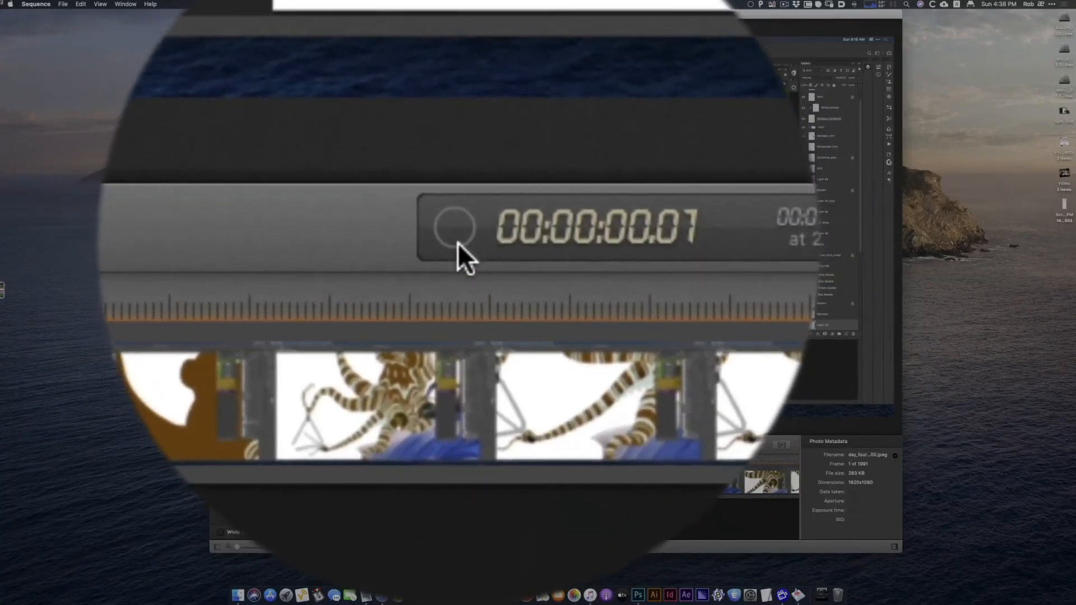
Set the time-lapse's frame rate to 12 FPS.
mouse_move(458, 243)
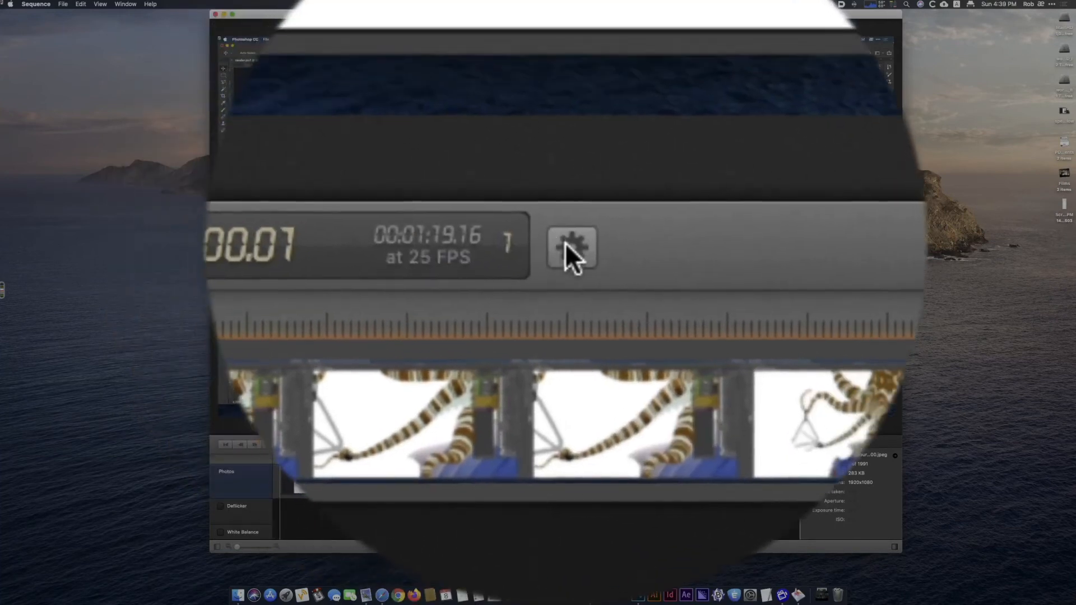
click(565, 243)
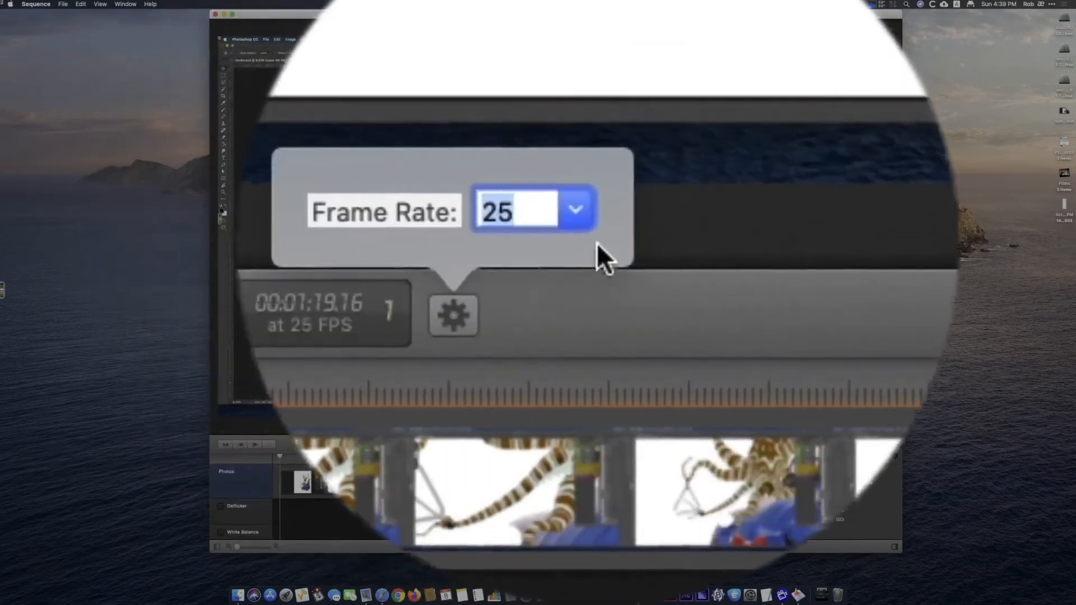
click(591, 245)
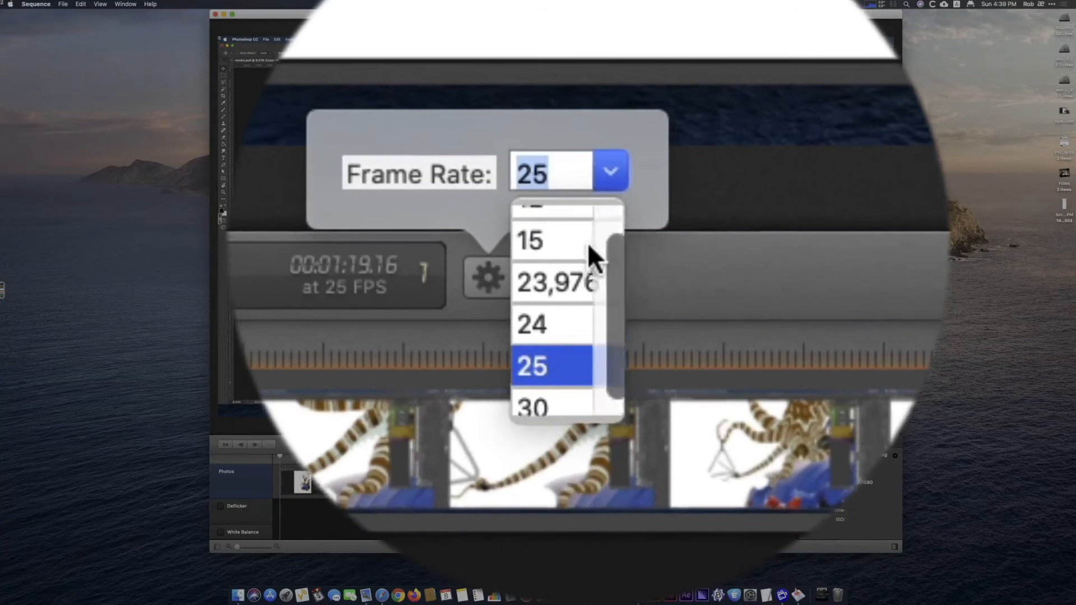
scroll(588, 243, up, 1)
click(583, 245)
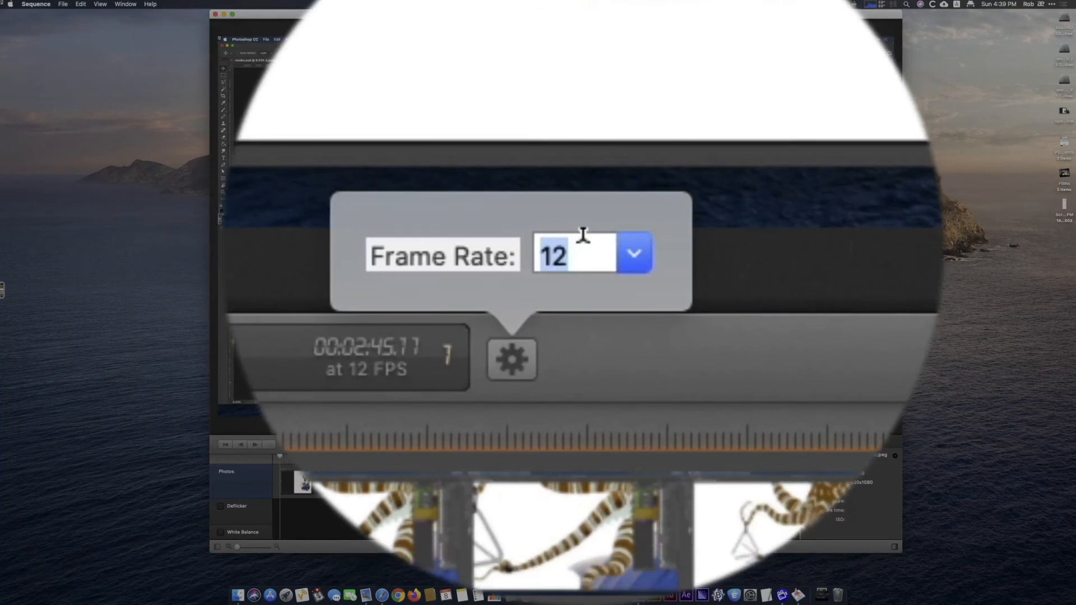
Try a frame rate of 60 FPS for the time-lapse and return it to 12 FPS.
text(60)
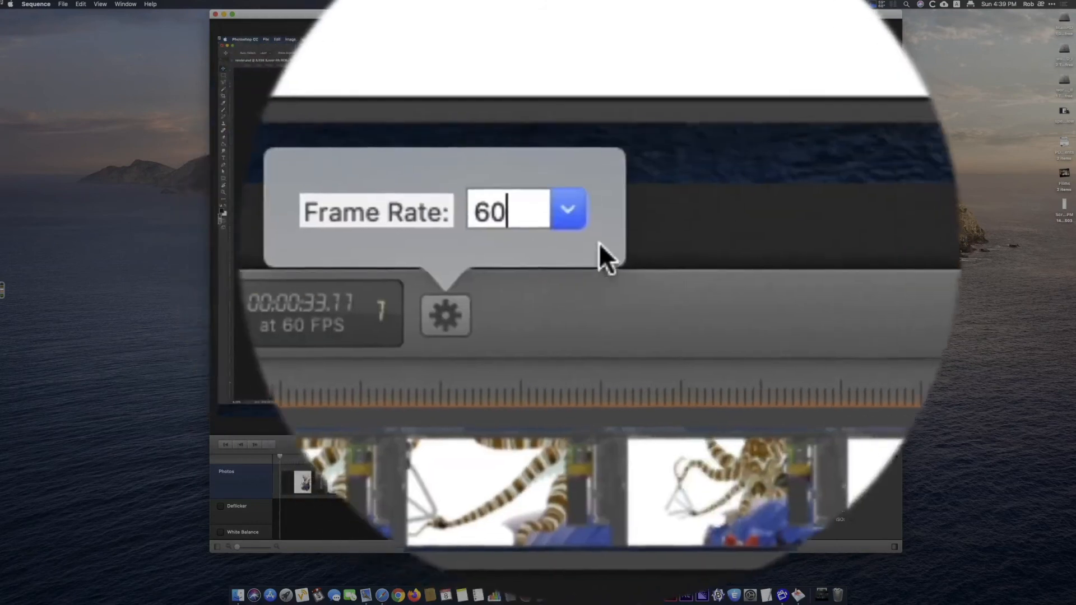
click(595, 246)
click(586, 247)
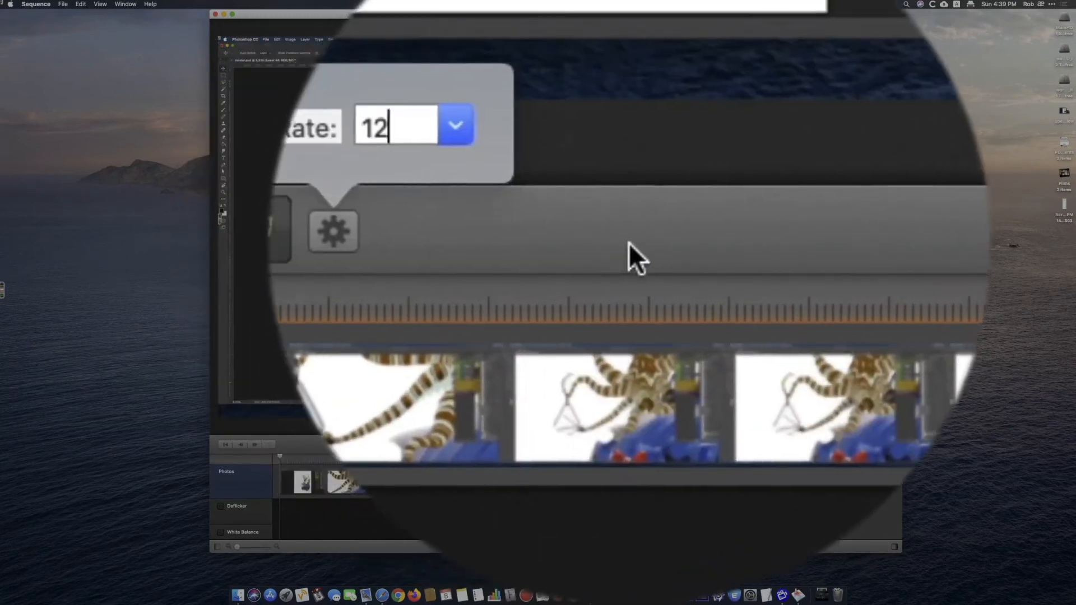
Start exporting the time-lapse as 1080p H.264 video at 12 FPS, with New_Scientist/Speed_Render/video as the save folder.
click(628, 244)
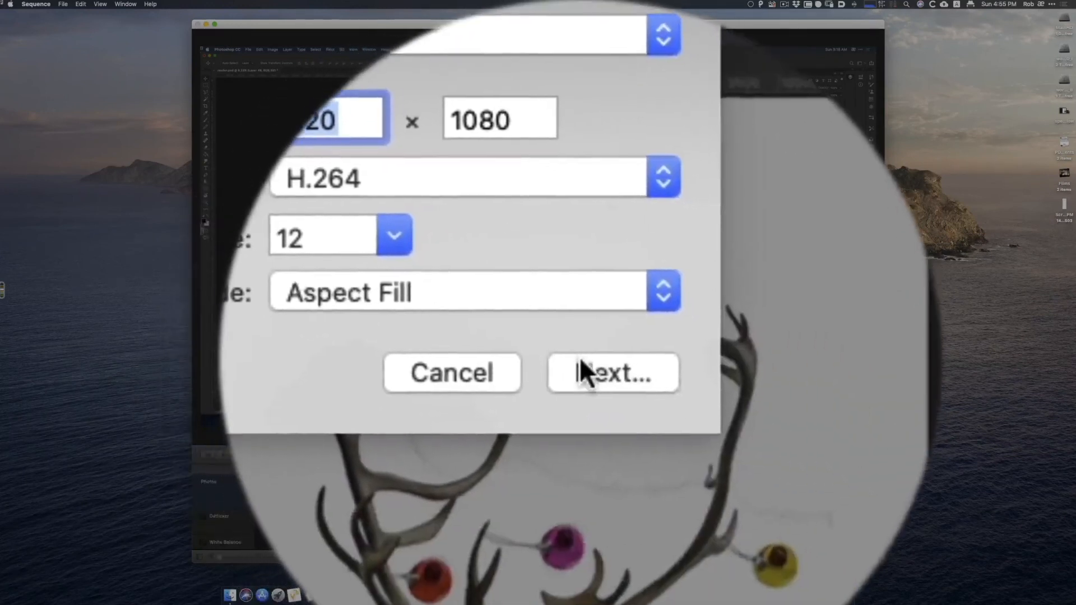
click(580, 362)
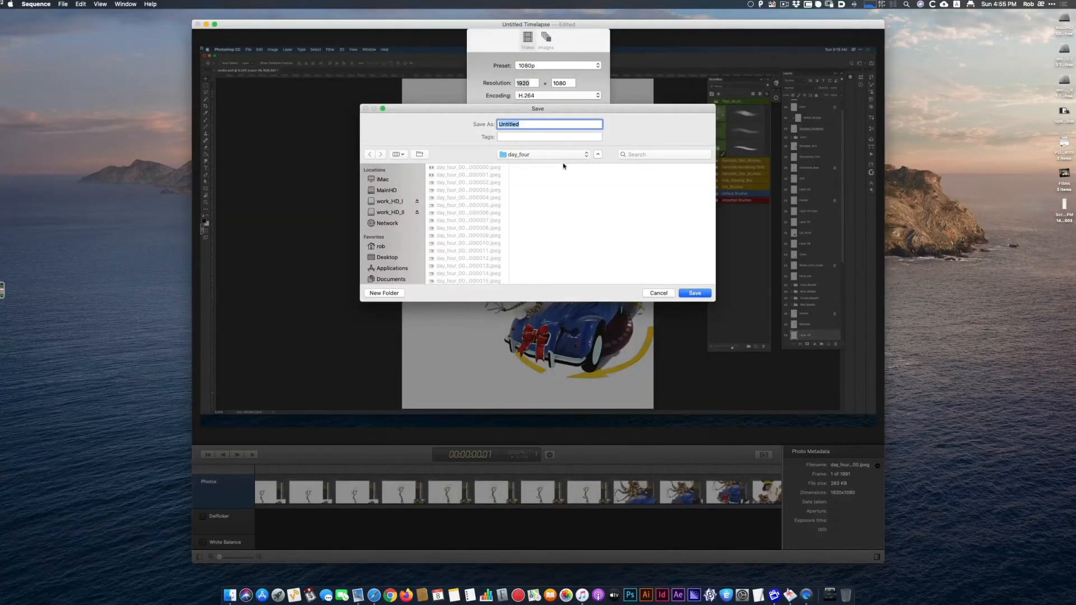
click(585, 155)
mouse_move(541, 171)
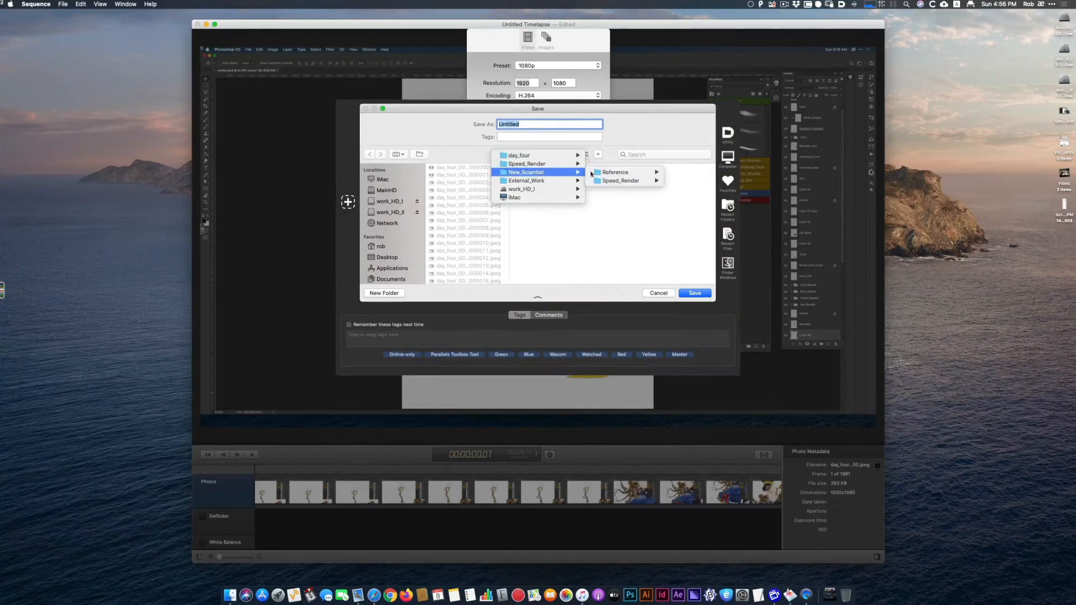
mouse_move(606, 180)
click(682, 215)
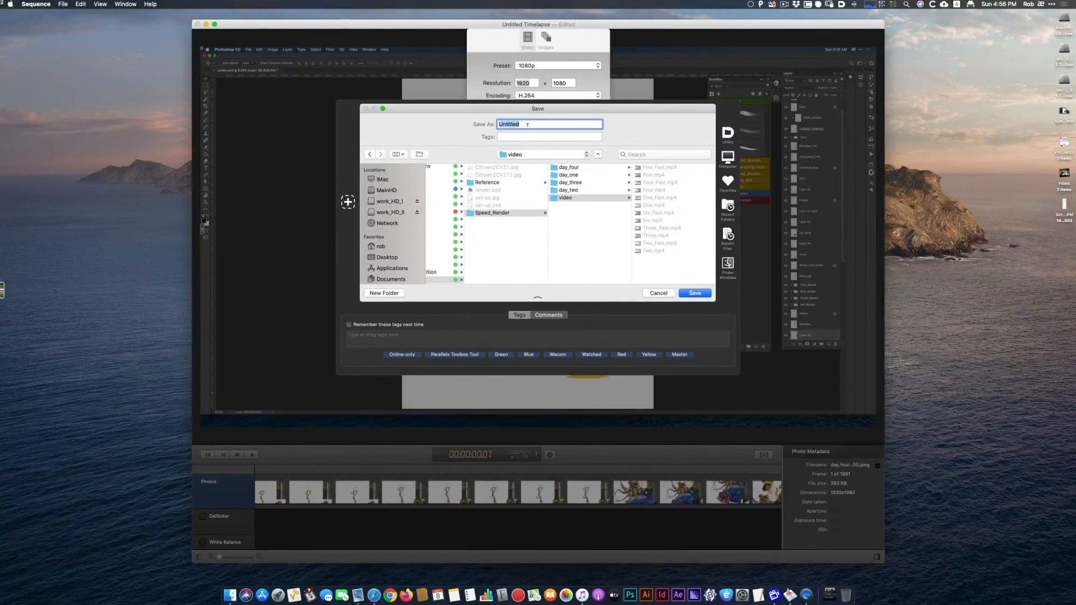
Save the exported video under the name Seven and dismiss its preview once rendering ends.
text(Seven)
click(698, 296)
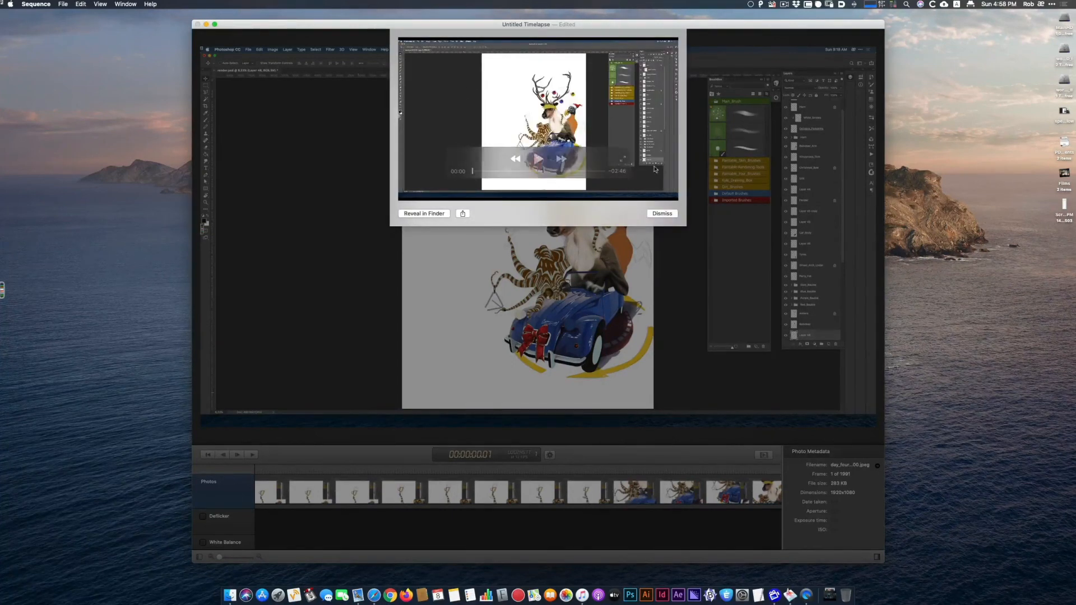
click(662, 214)
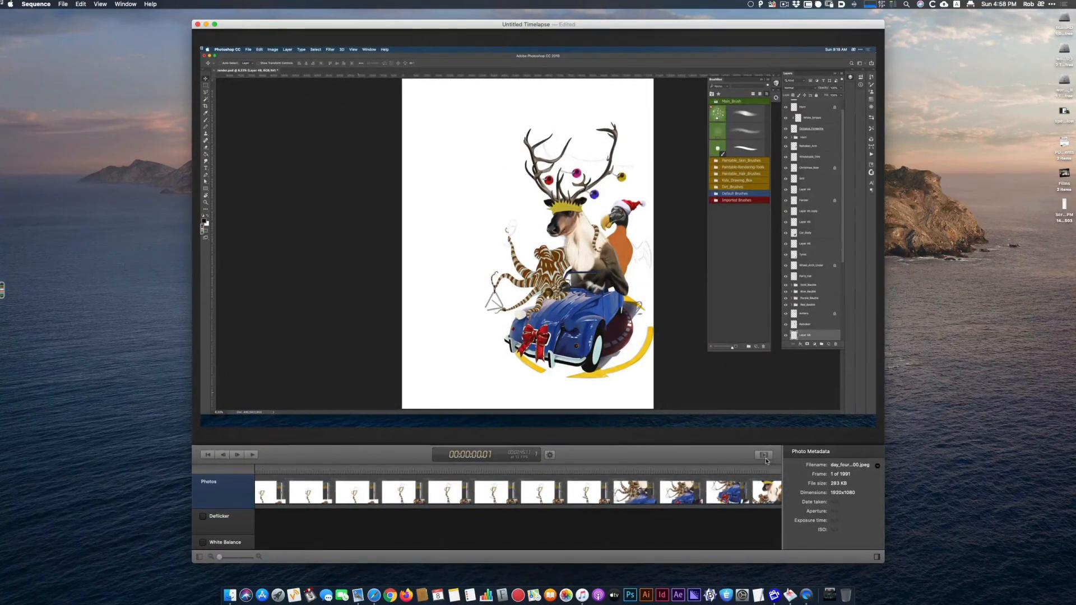
Open Seven.mp4 from the video folder in QuickTime Player, centre its window and play it.
click(806, 595)
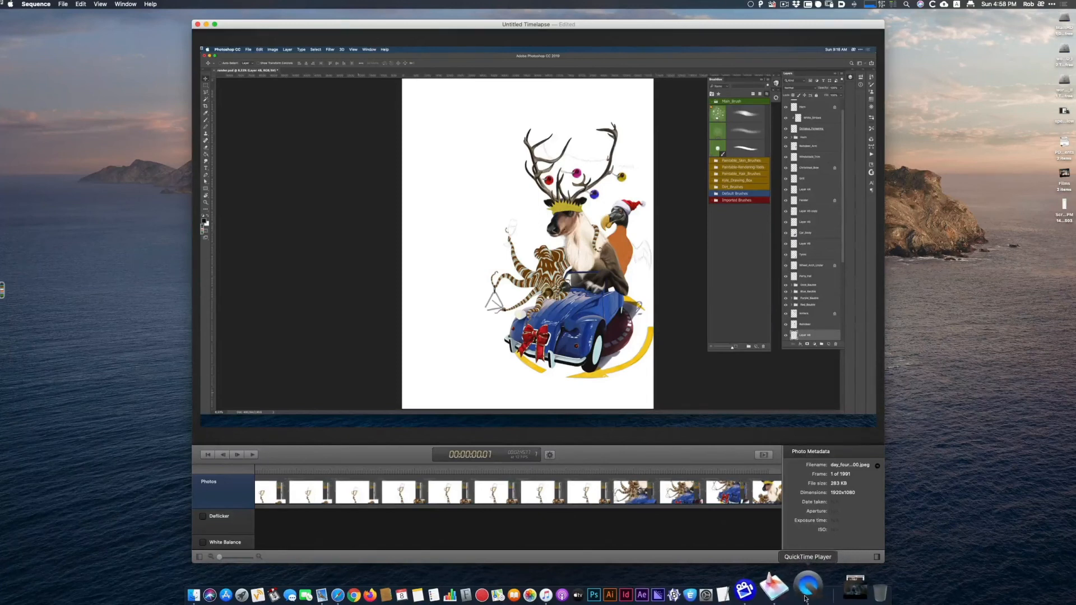
click(653, 172)
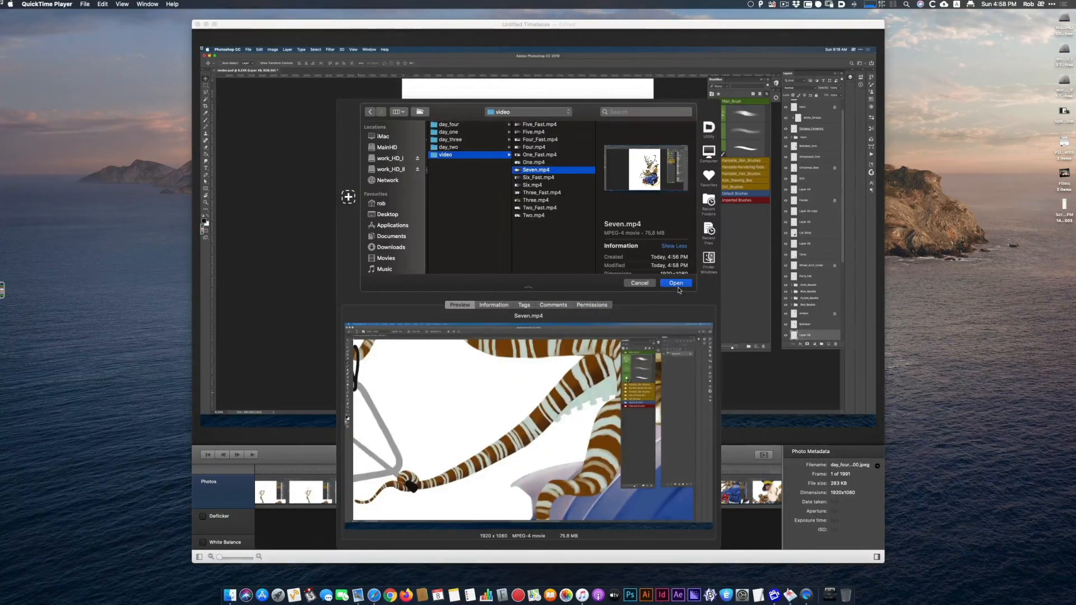
click(678, 284)
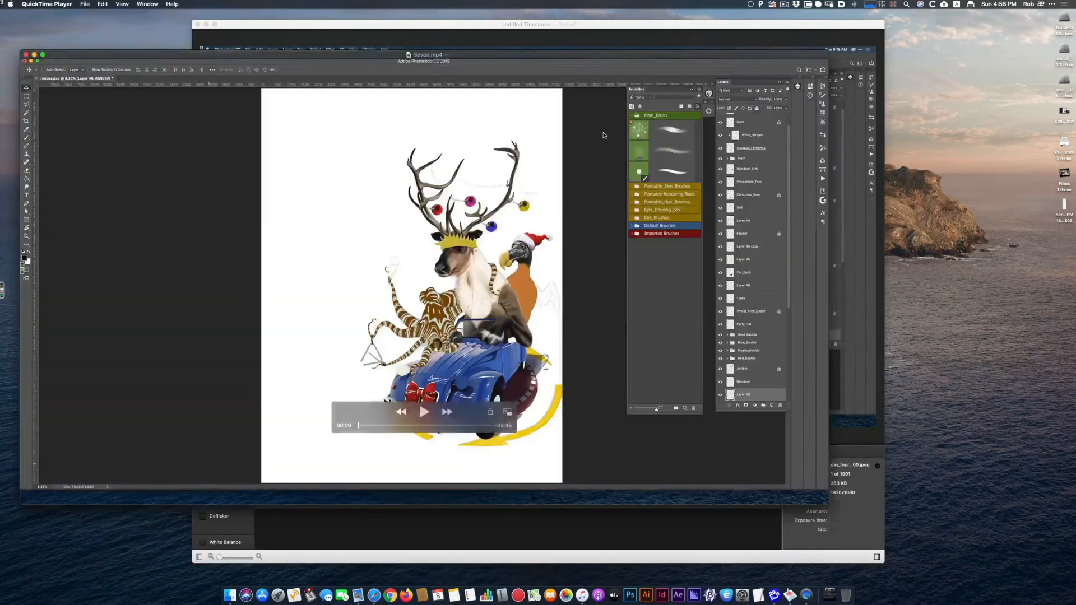
drag(598, 64, 713, 54)
click(543, 406)
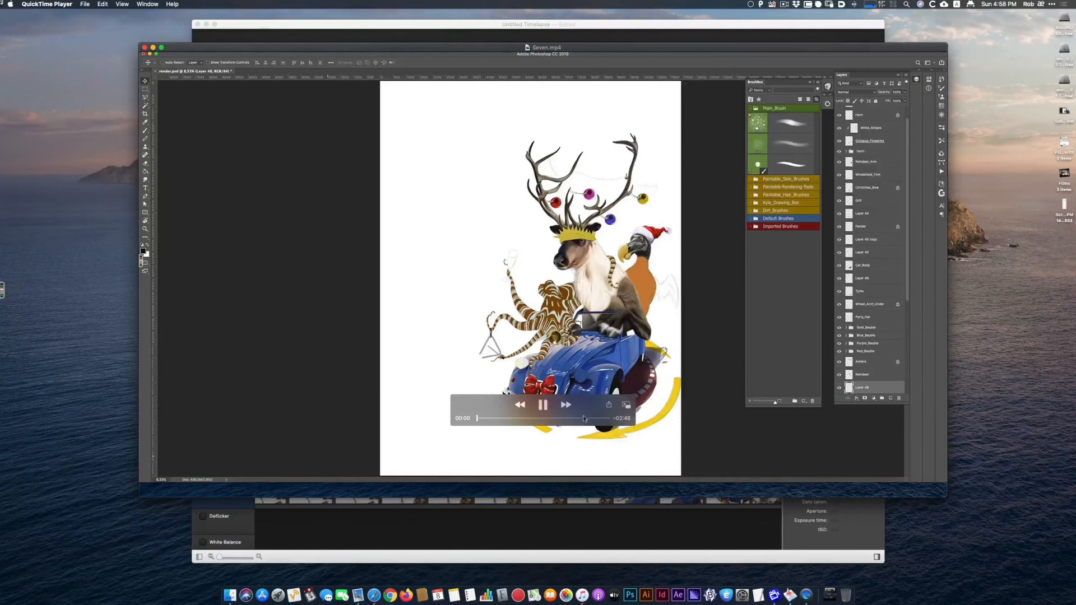